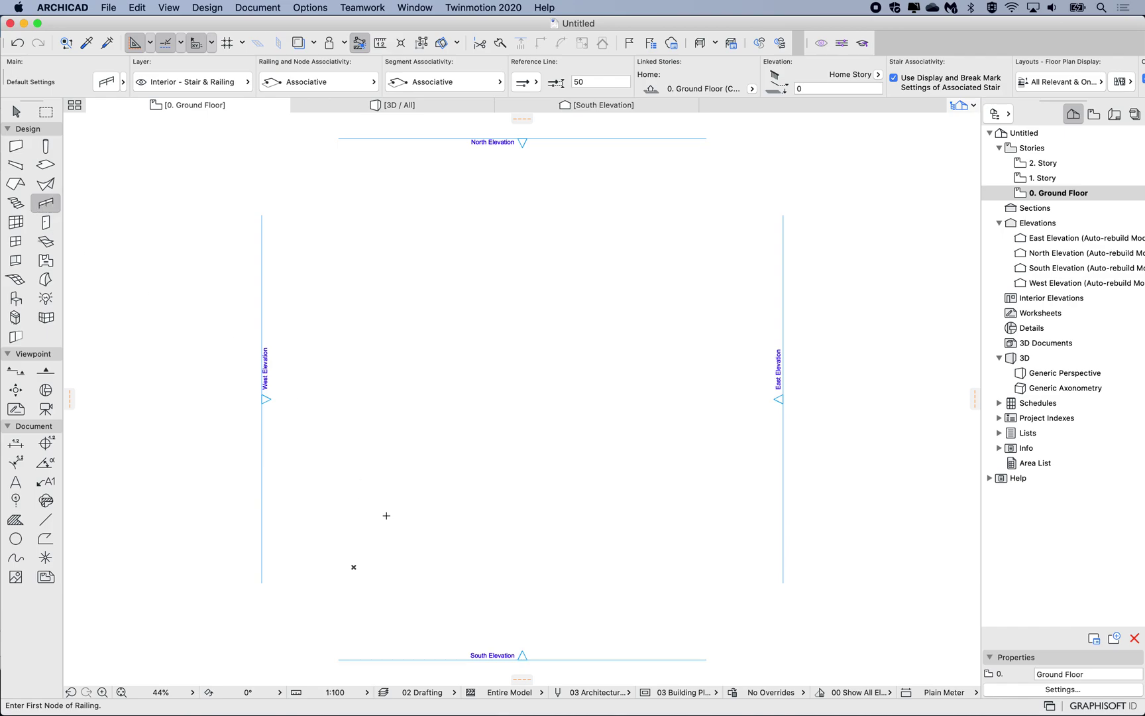
Draw a straight 5000 mm railing on the ground floor plan and view it in 3D
left_click(371, 516)
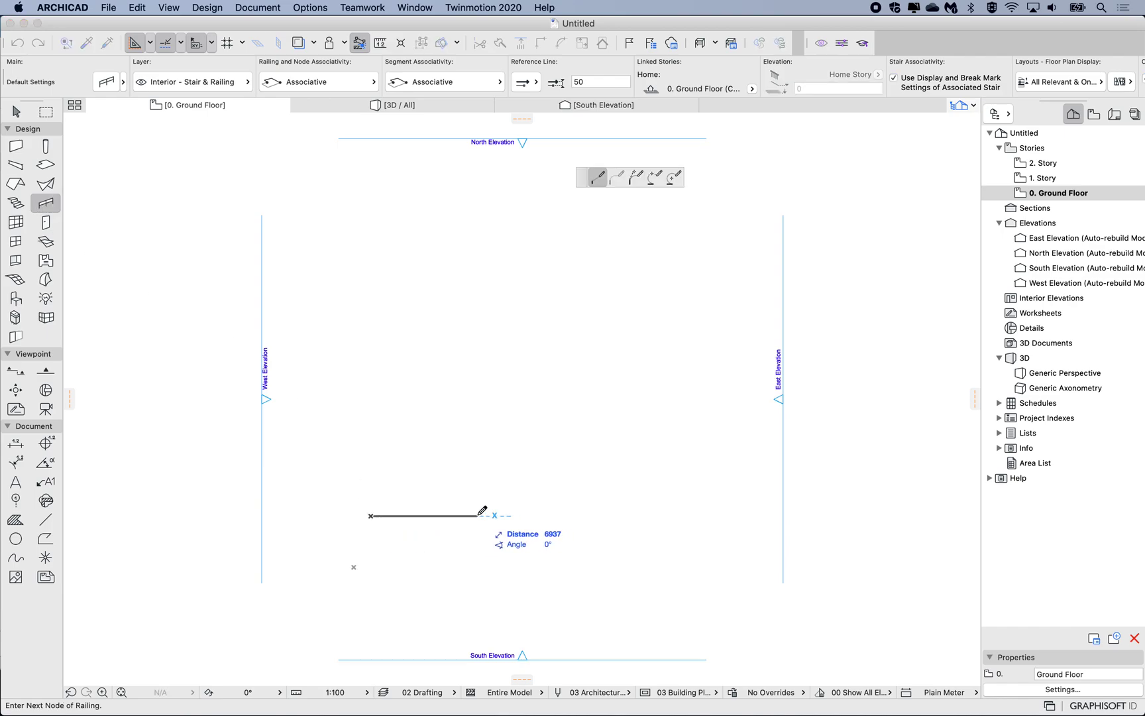
type("5000")
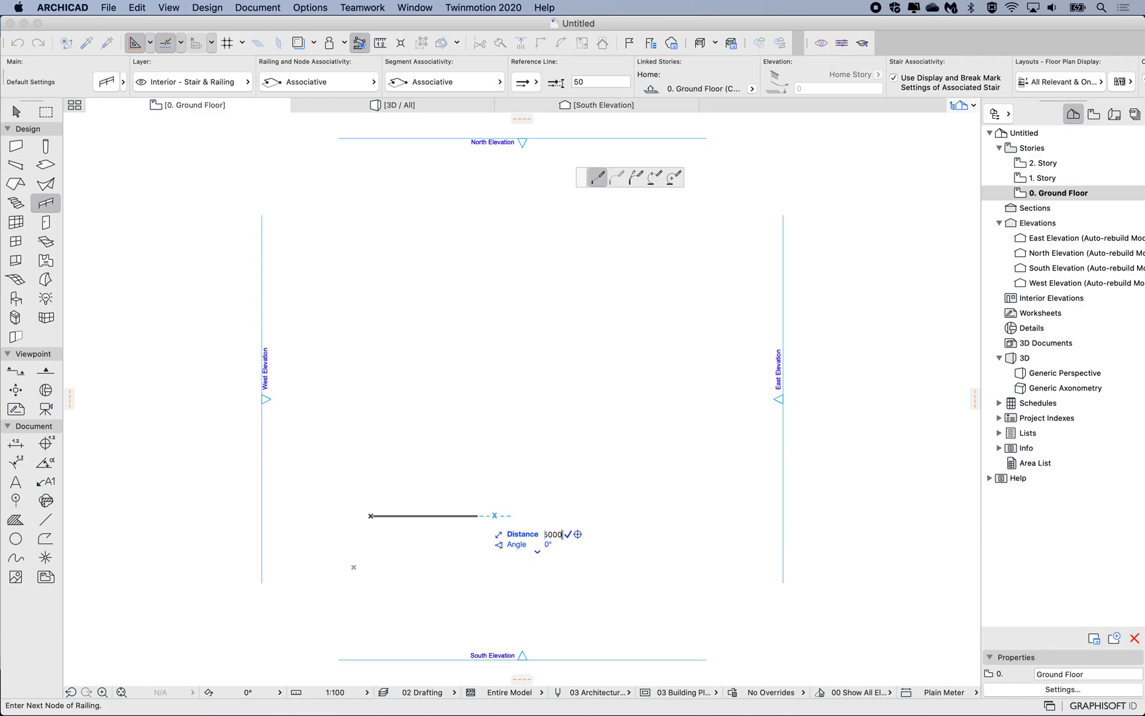
key("Return")
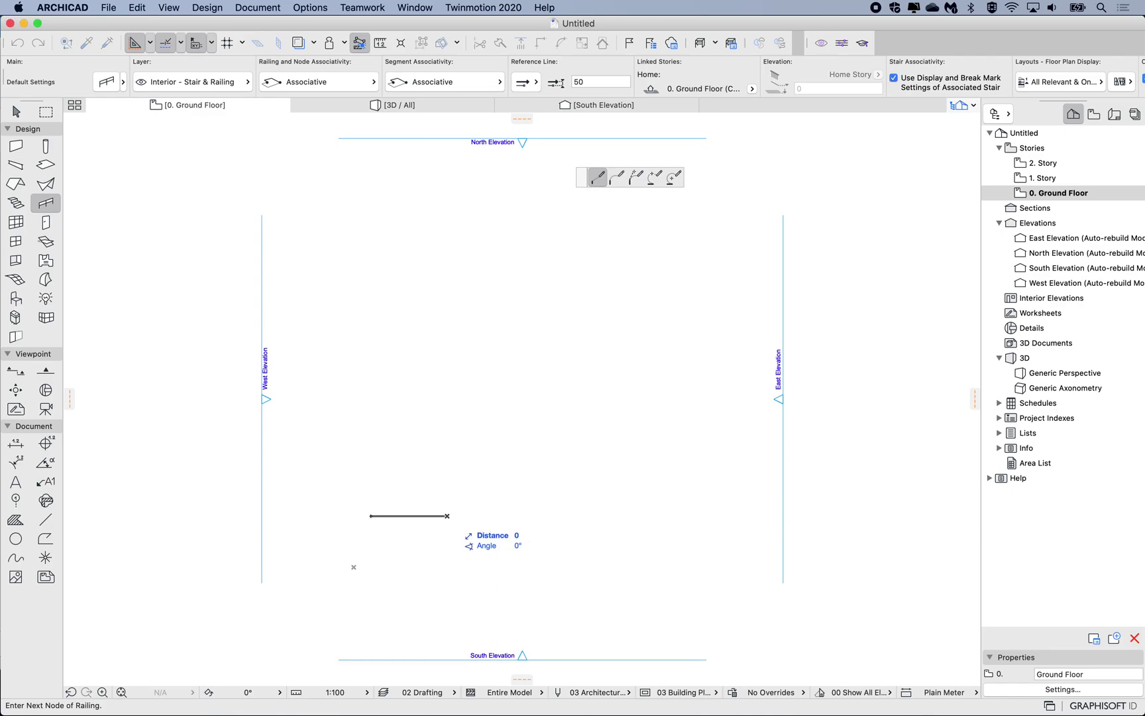
right_click(447, 515)
left_click(484, 631)
left_click(375, 108)
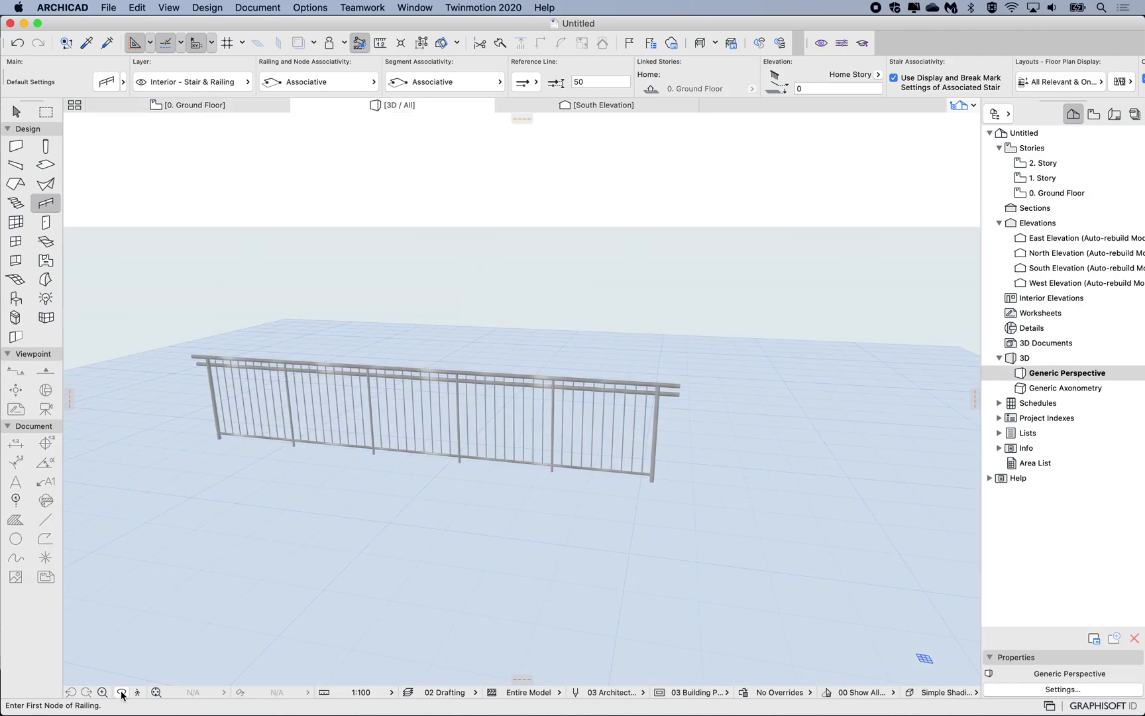
Orbit and zoom the 3D view around the 5000 mm railing, then select it
left_click(156, 692)
left_click_drag(357, 409, 358, 409)
scroll(358, 409, "up", 3)
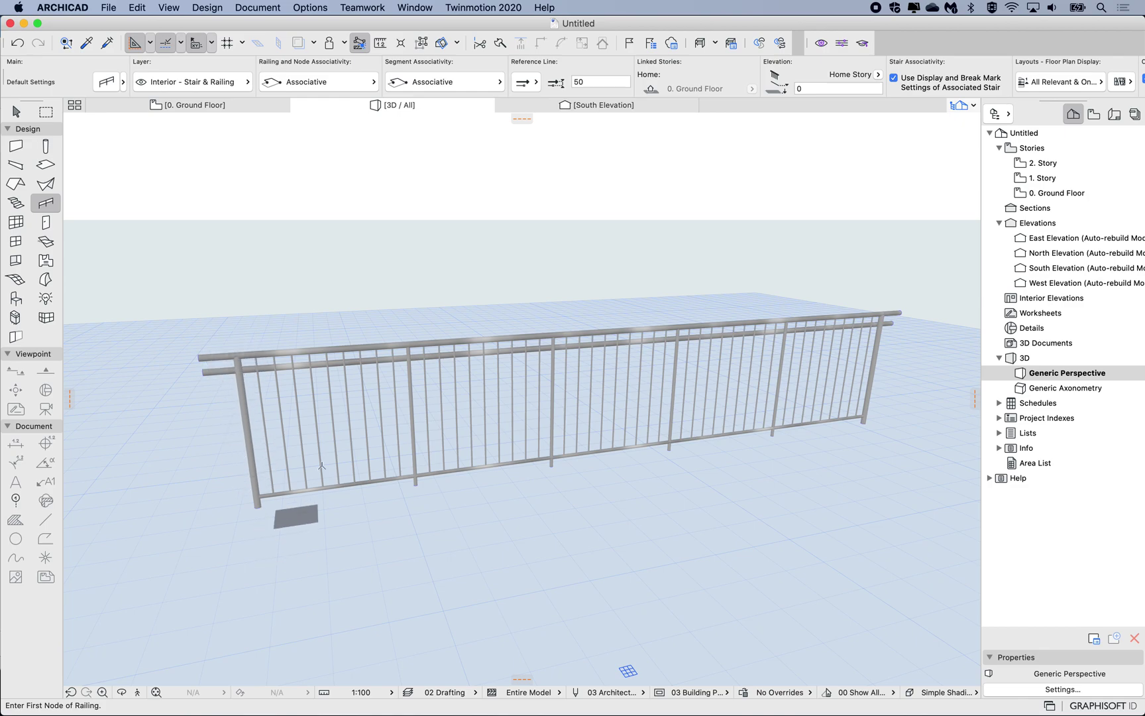
left_click(357, 353, "shift")
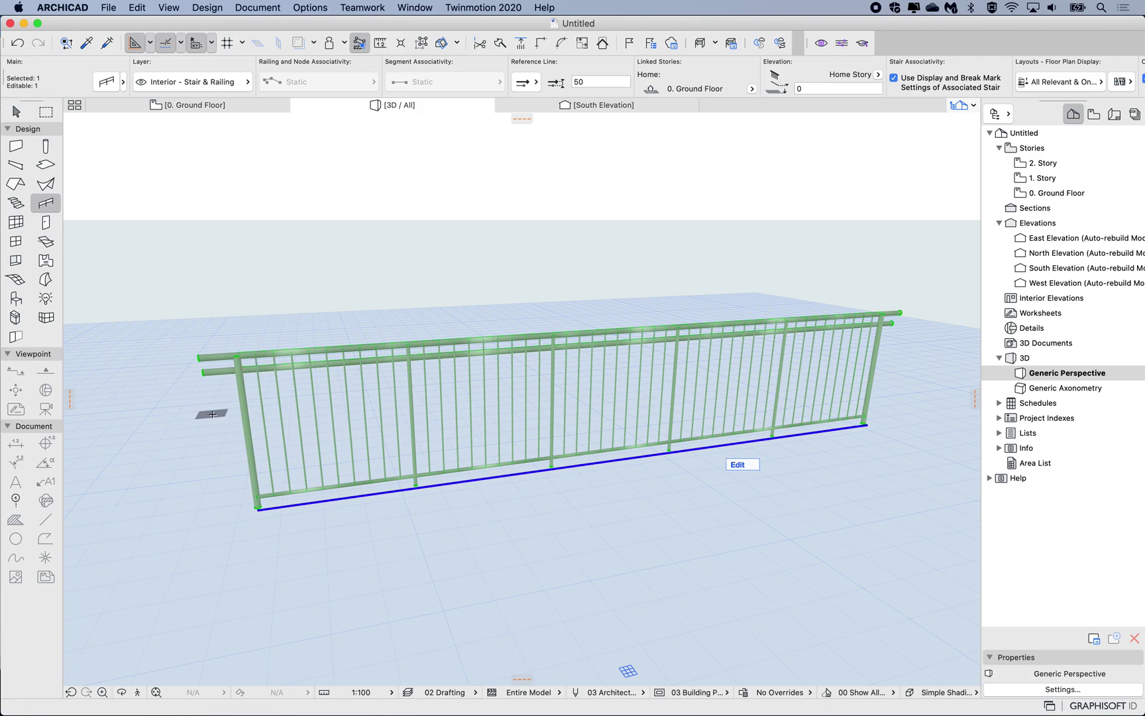
In Railing Selection Settings, set the Segment Toprail material to PR-05 Steel
double_click(240, 423)
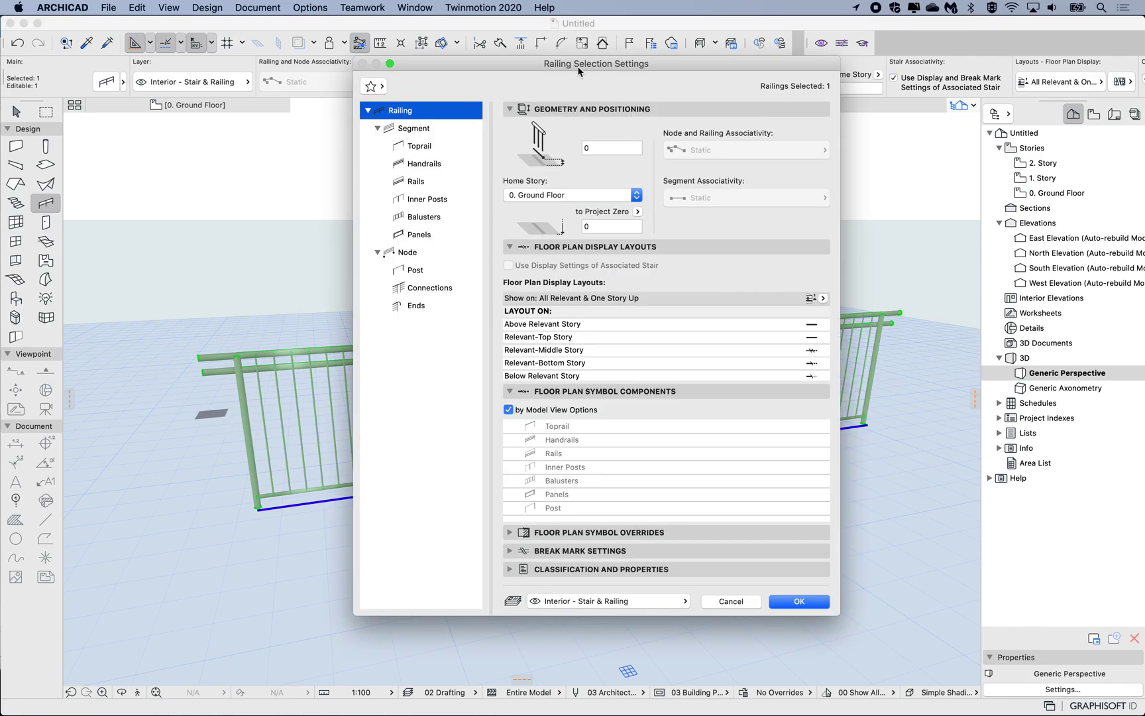
left_click_drag(579, 72, 549, 97)
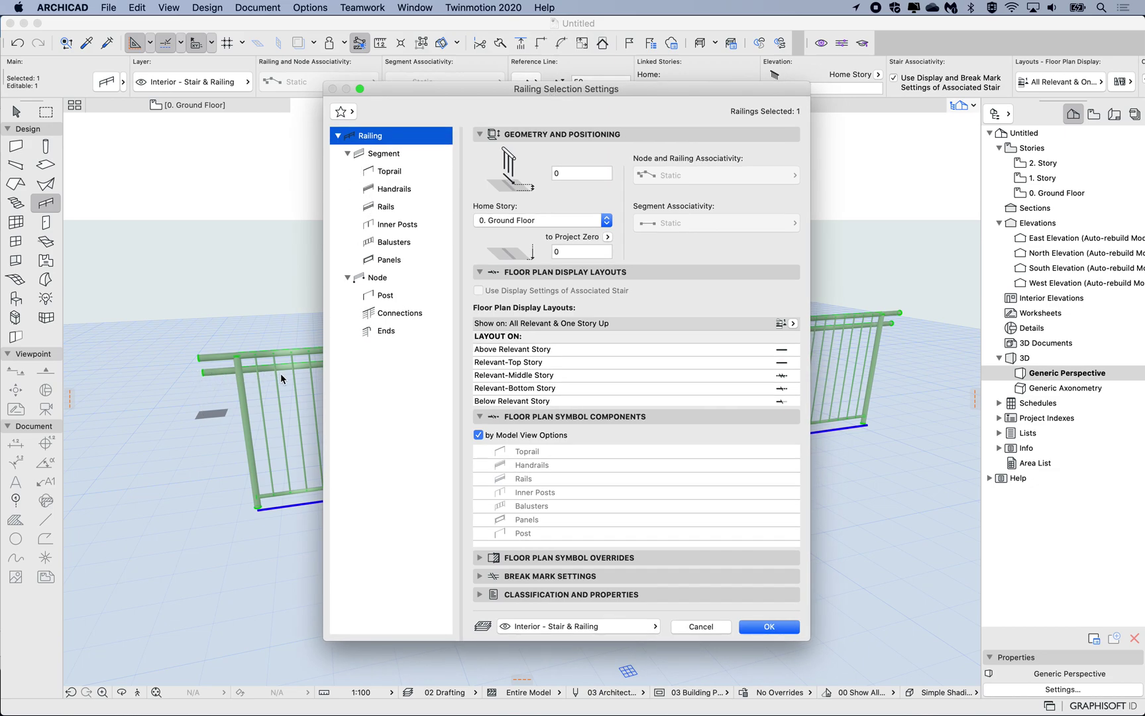
left_click(374, 158)
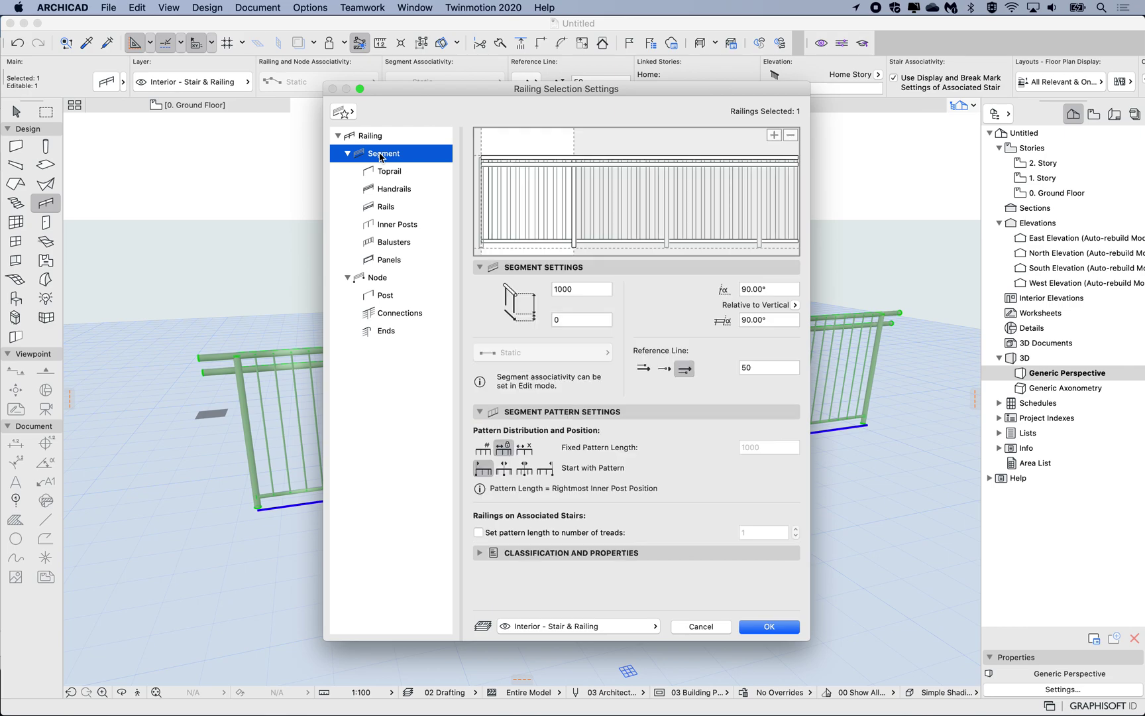
left_click(506, 165)
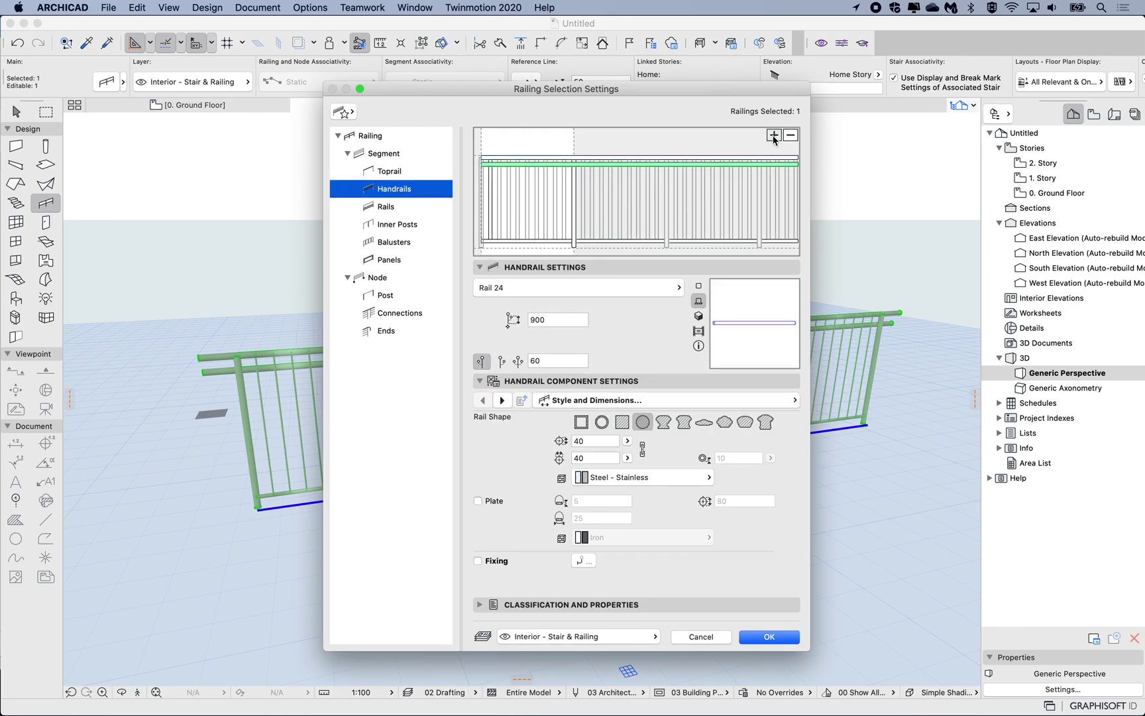
left_click(504, 156)
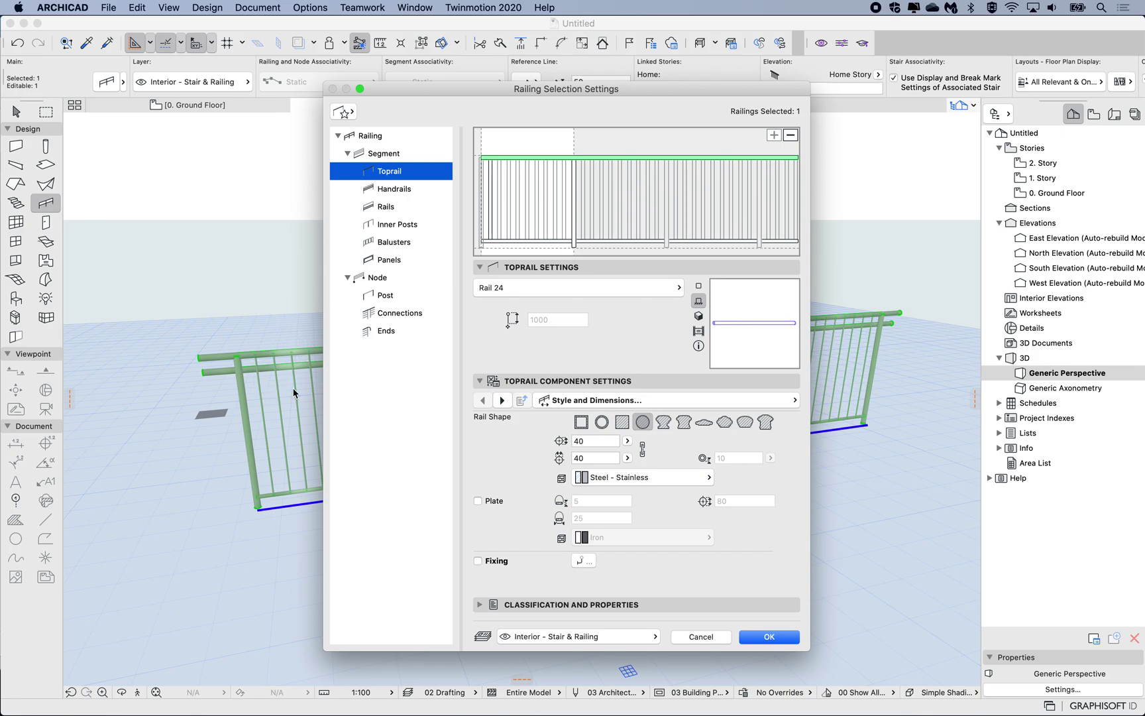
left_click(618, 482)
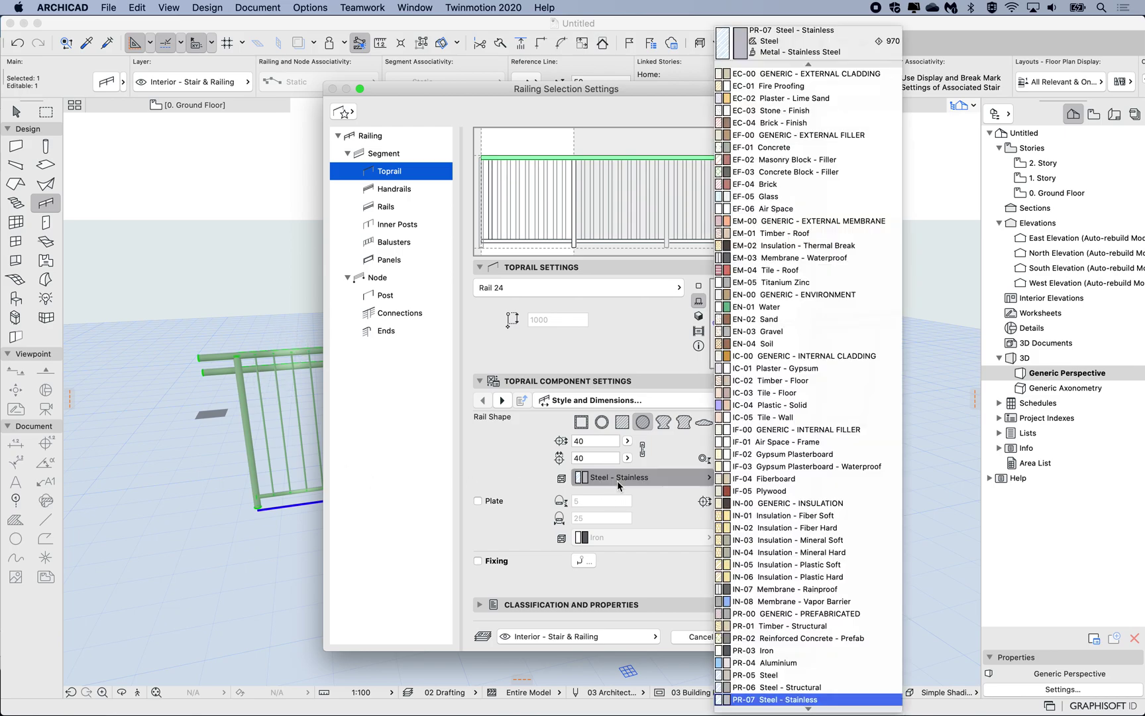
left_click(773, 676)
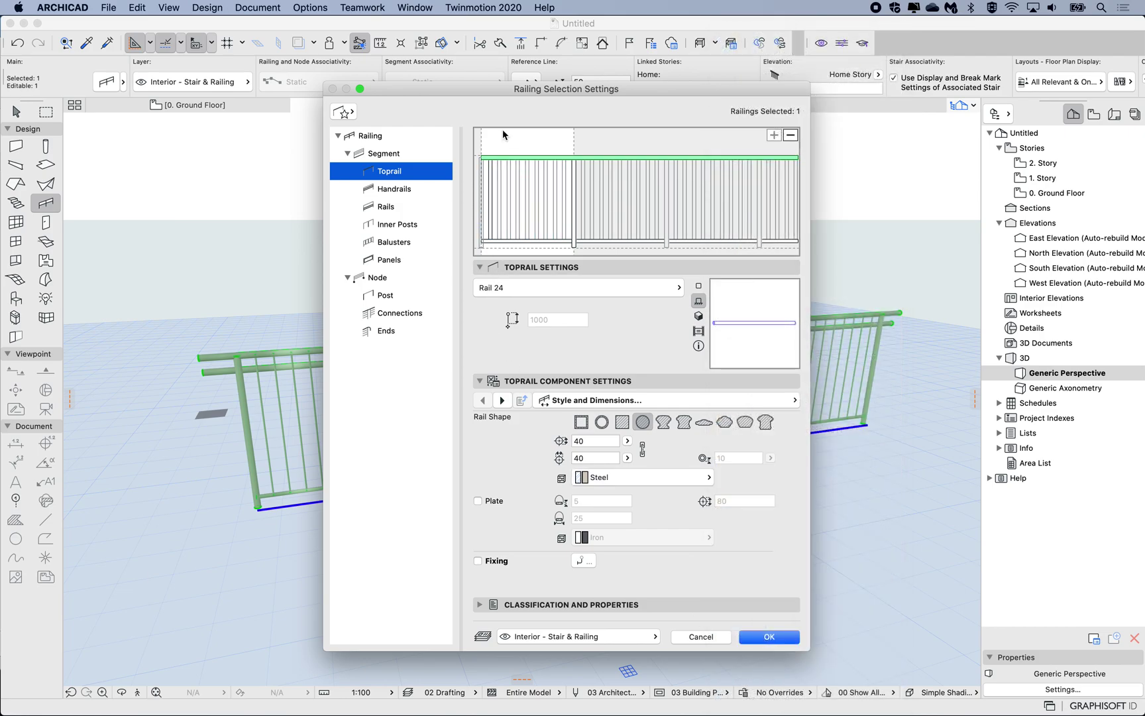
Set the Toprail end extension length under Node > Ends to 0 and apply
left_click(385, 331)
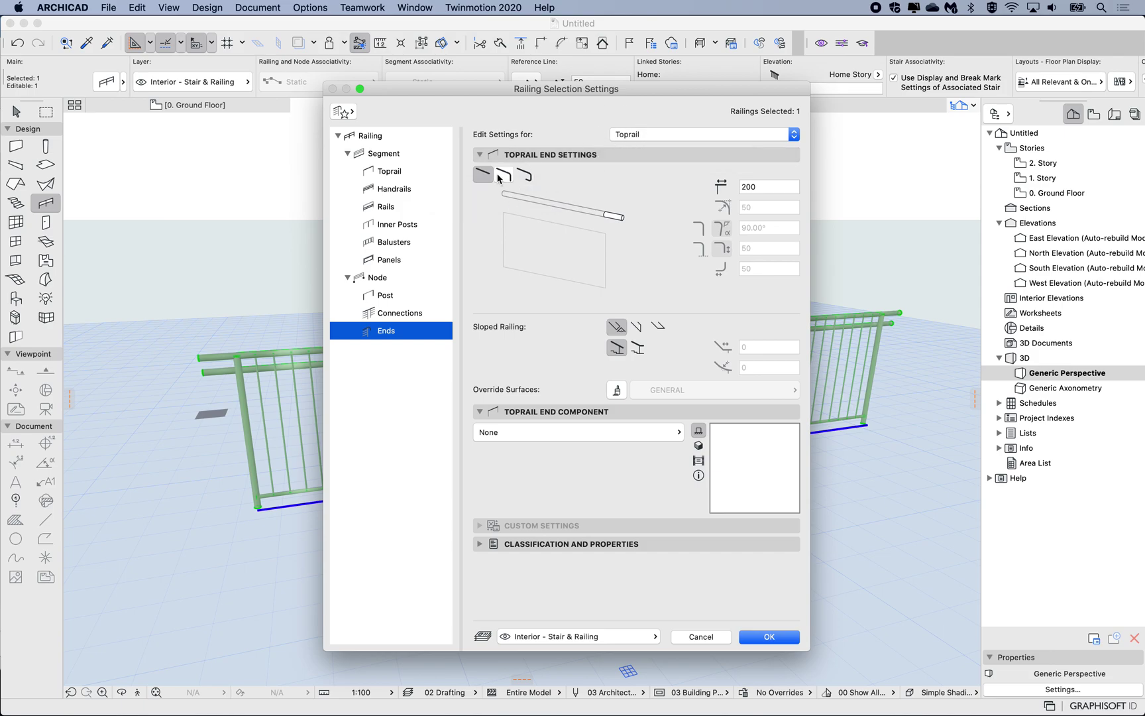
left_click(639, 134)
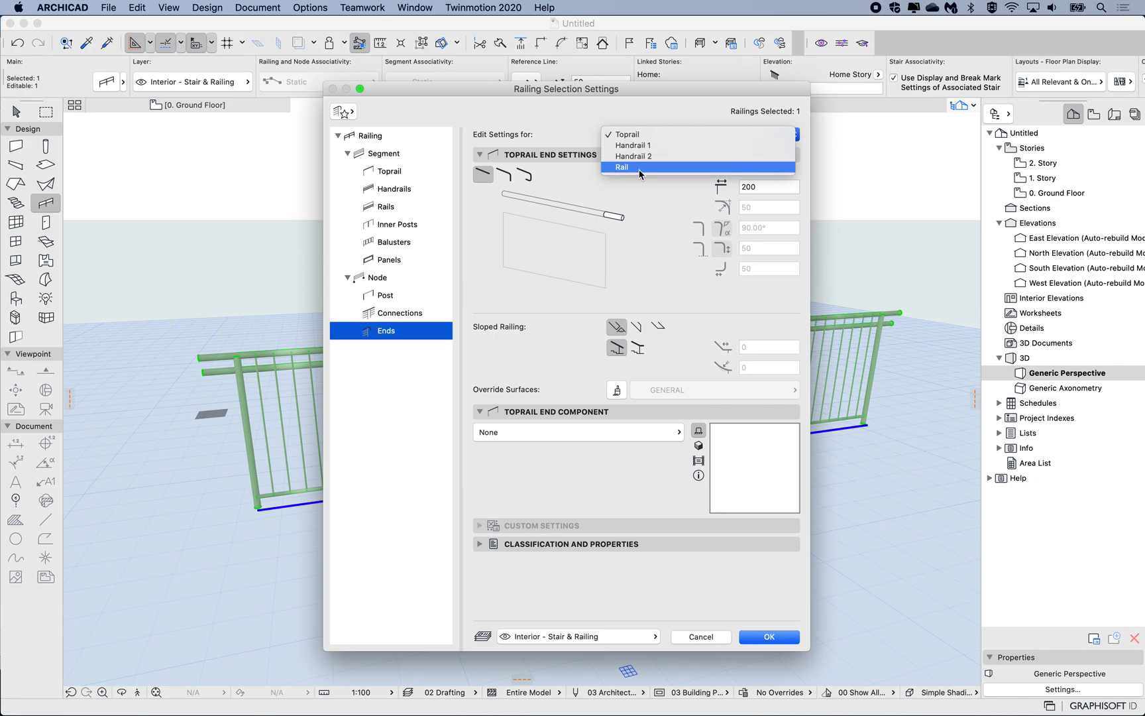
left_click(632, 135)
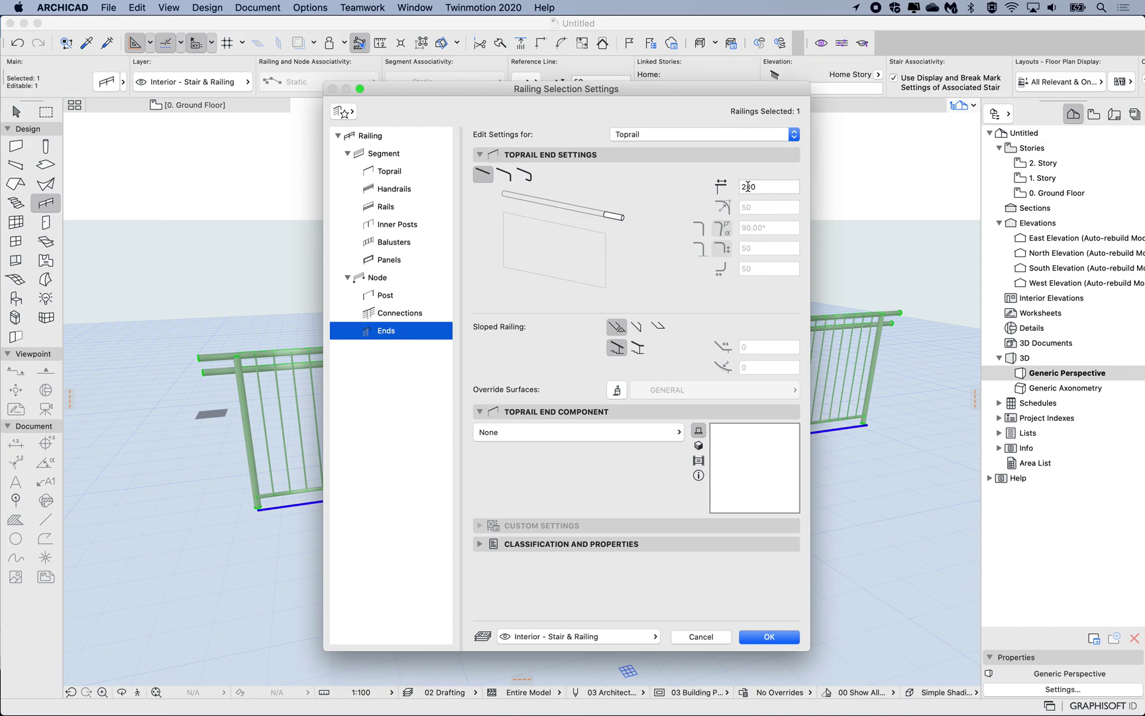
double_click(748, 186)
type("0")
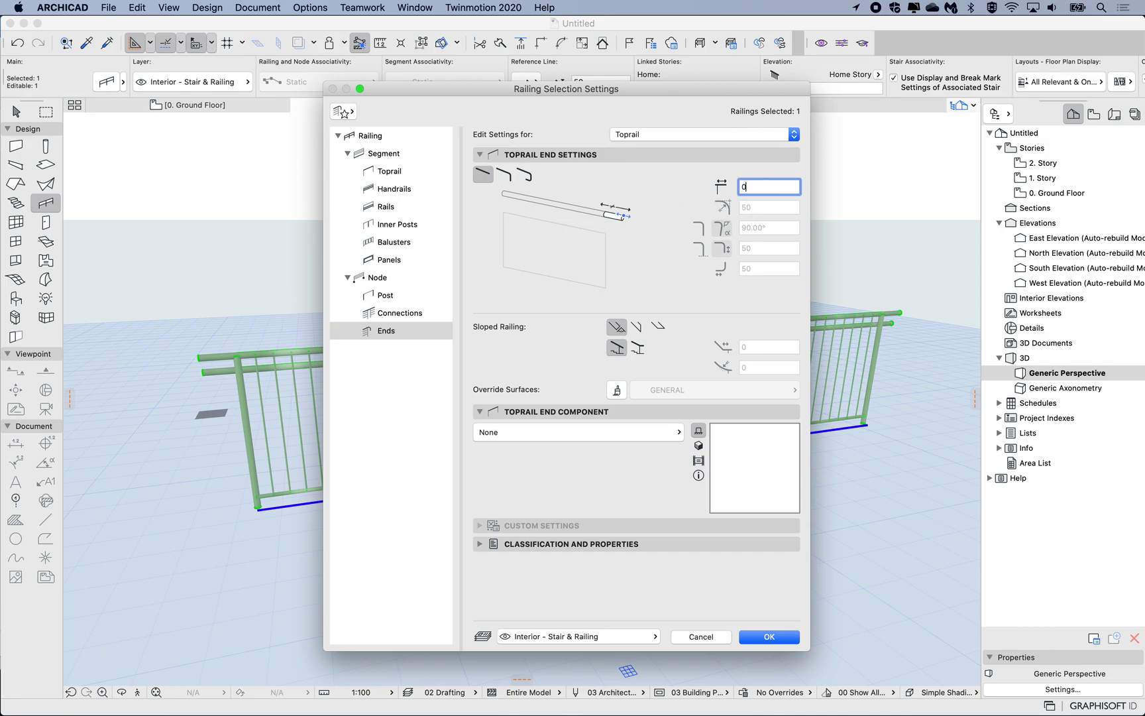
left_click(763, 637)
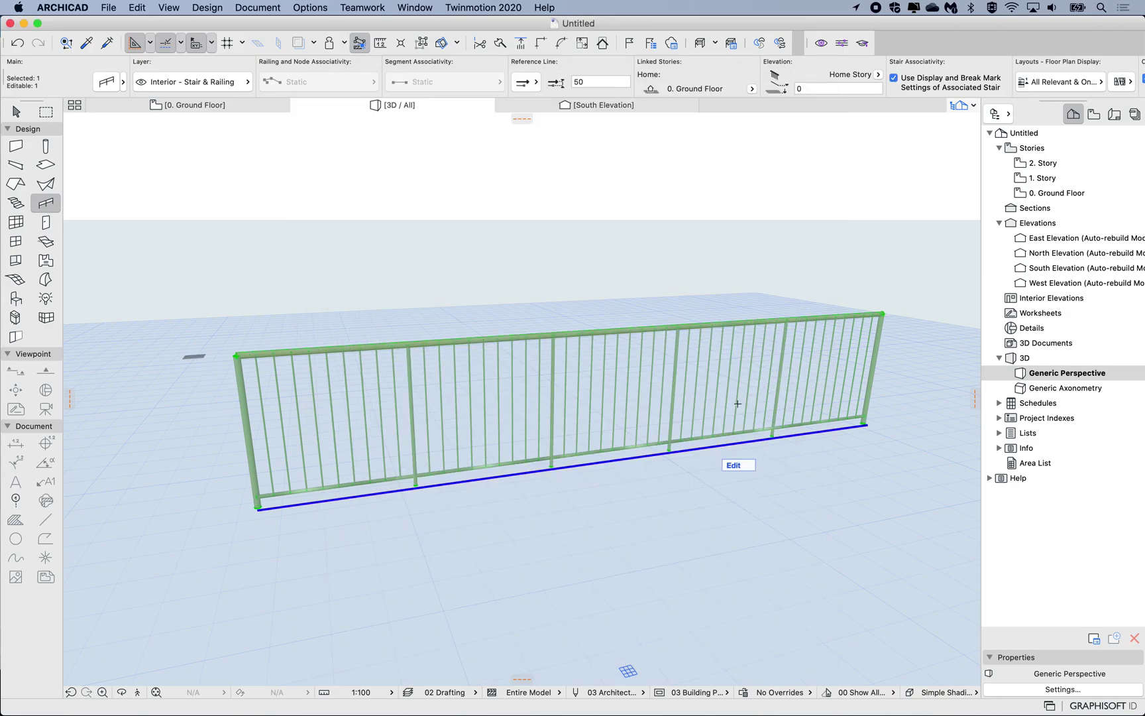
scroll(238, 361, "up", 5)
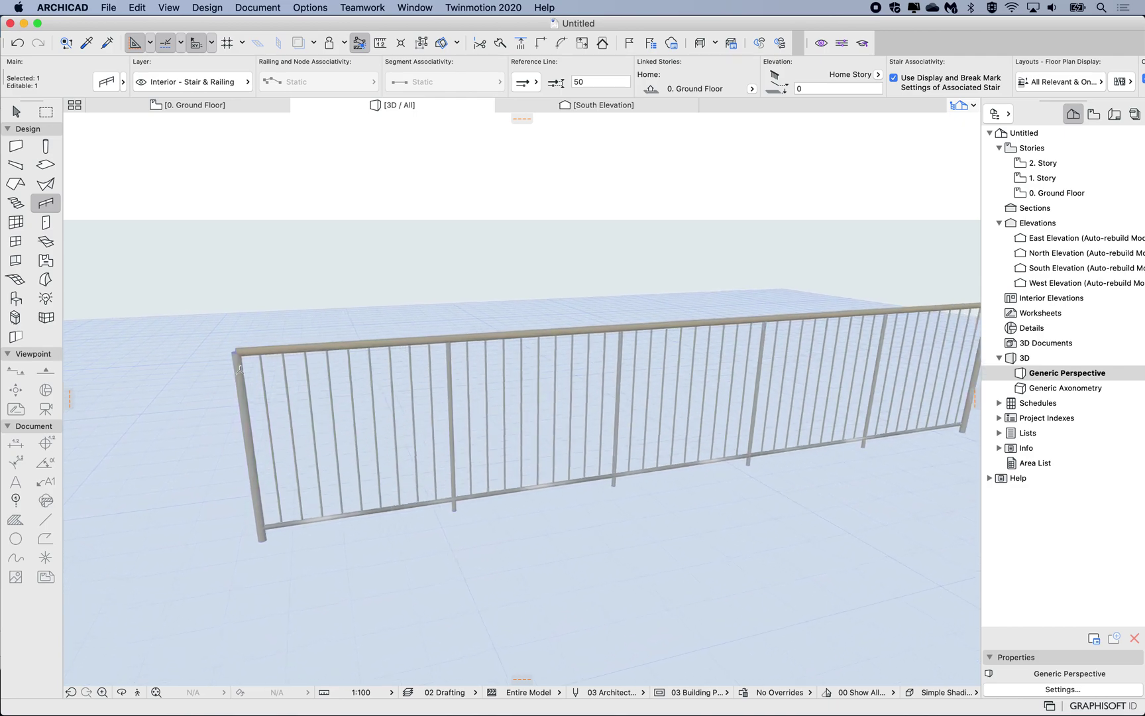
scroll(230, 318, "up", 5)
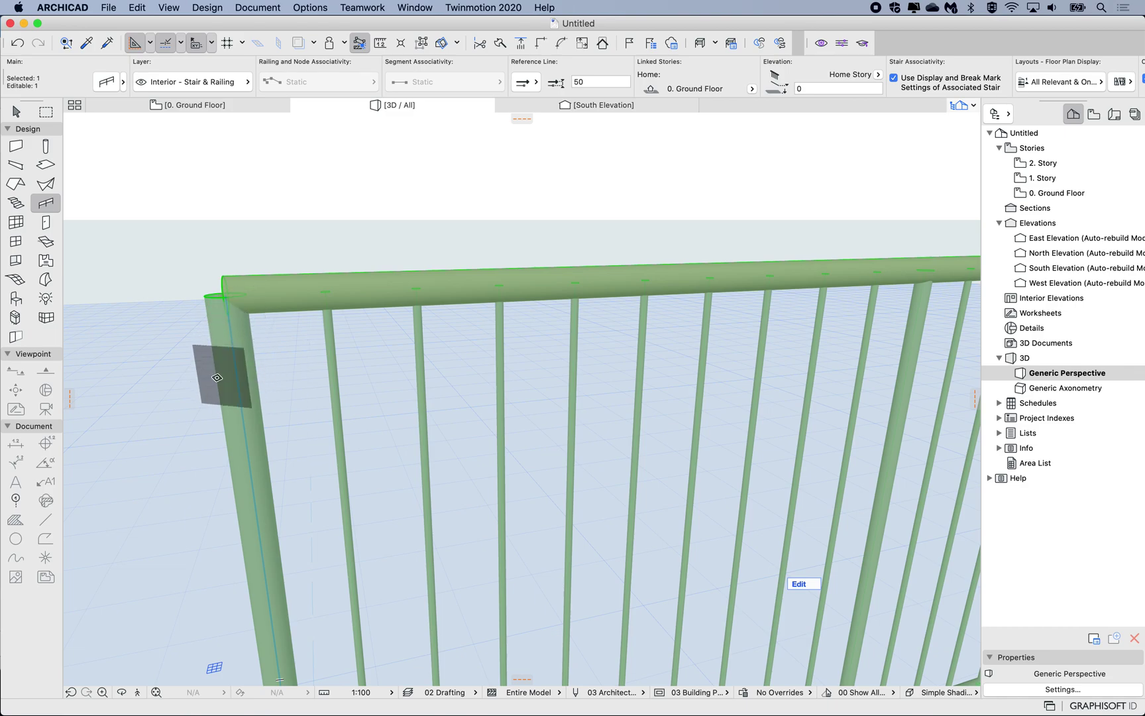
scroll(255, 368, "down", 3)
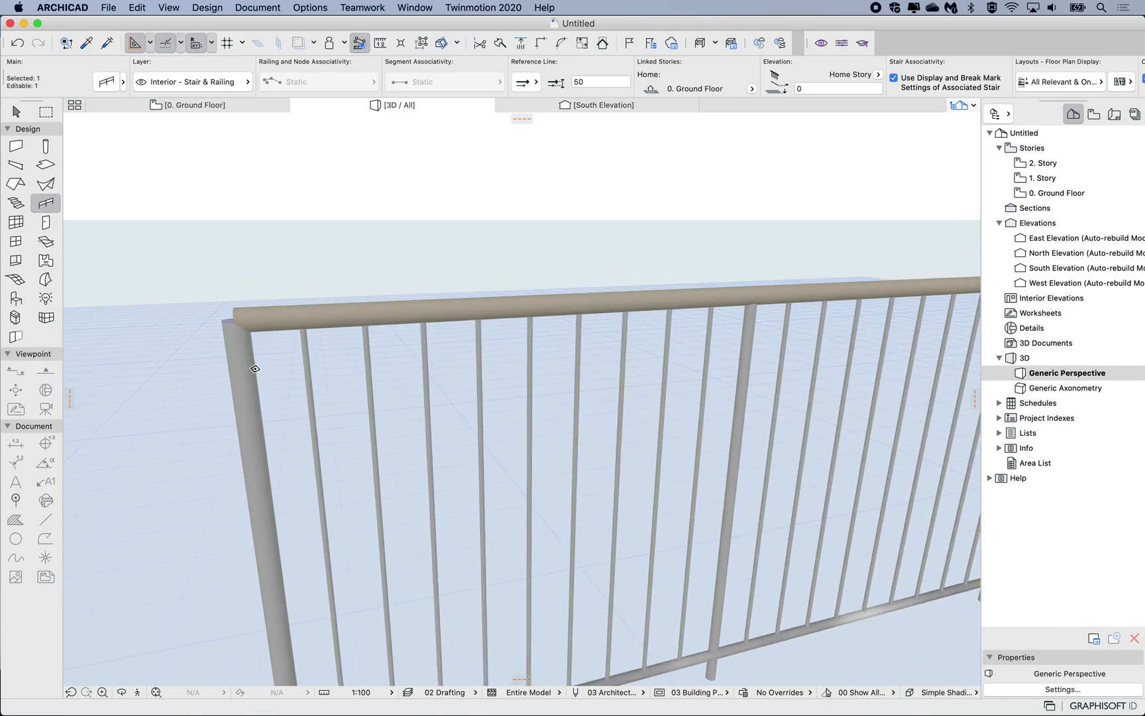
scroll(254, 368, "down", 3)
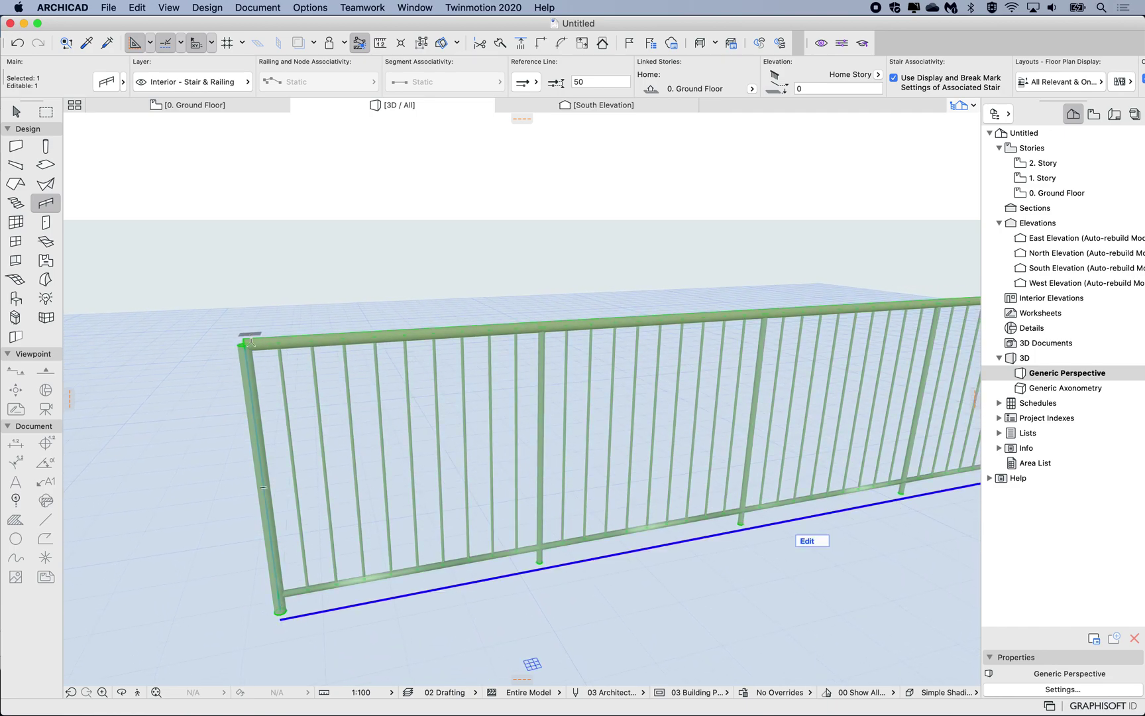
scroll(285, 392, "down", 1)
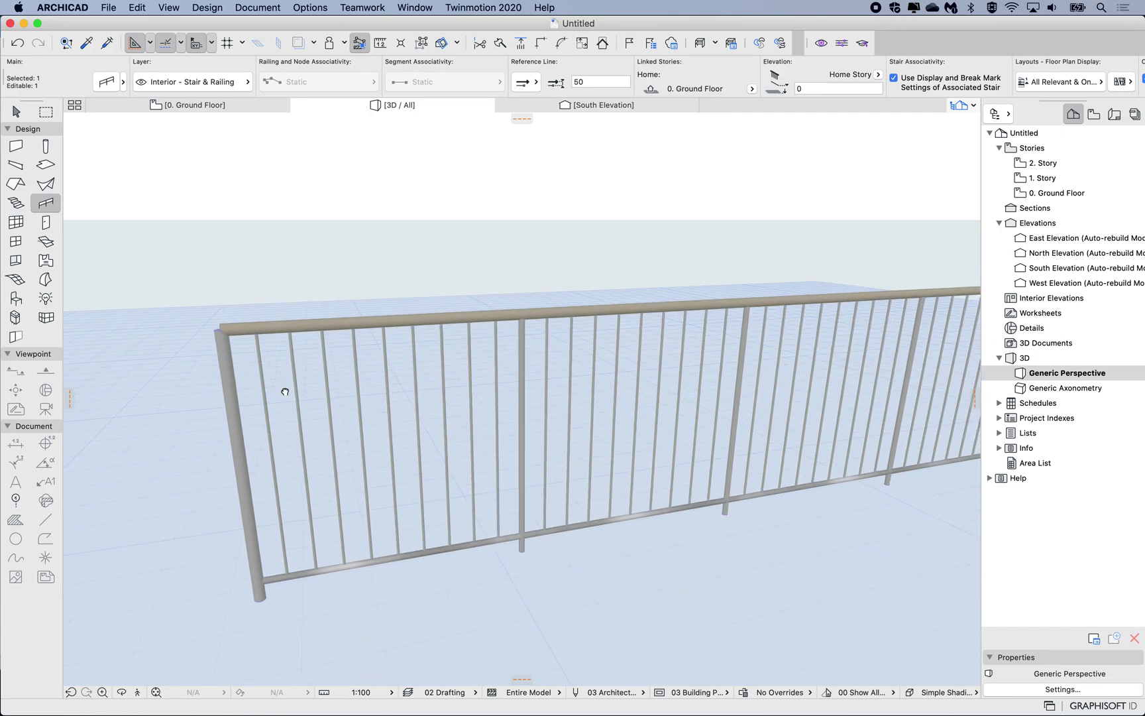
Give the Toprail a U-shaped return end with dimensions 200, 100, 100 and 50
double_click(229, 359)
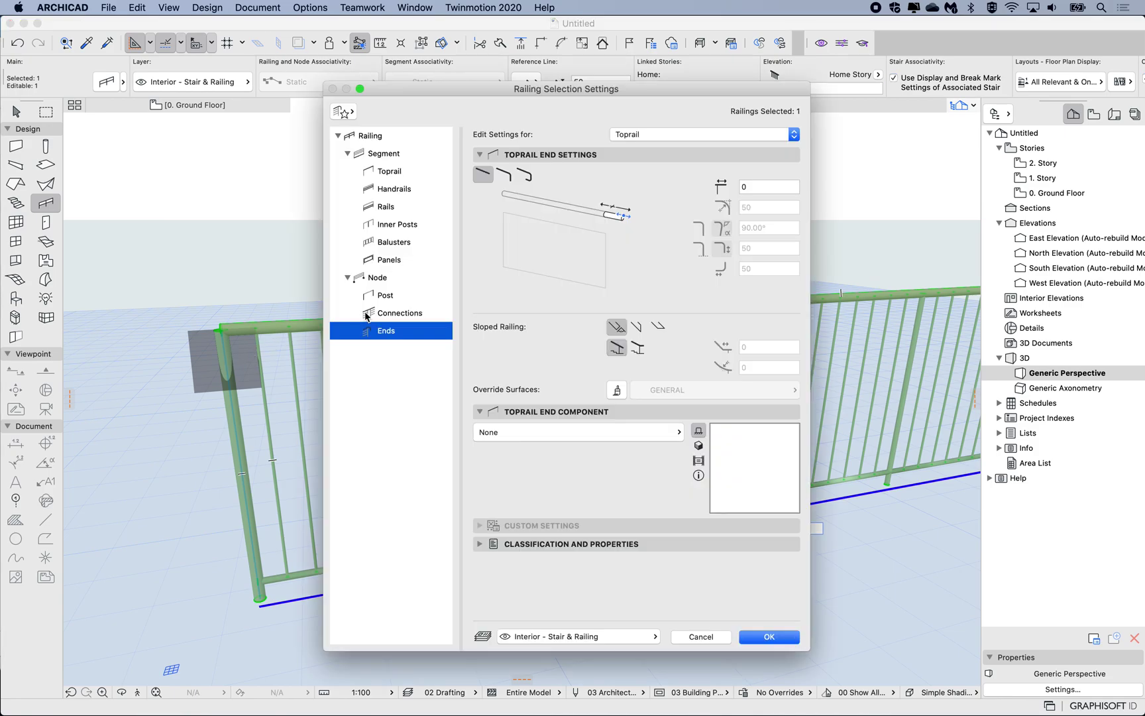
left_click(503, 175)
left_click(525, 175)
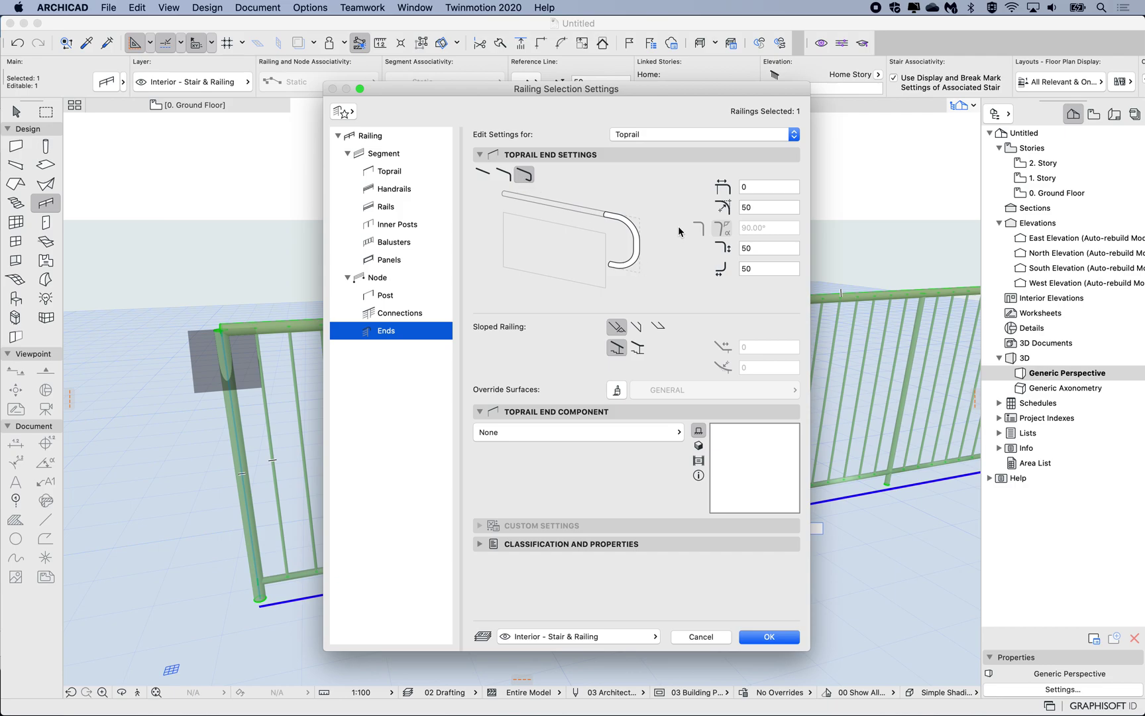
left_click(747, 186)
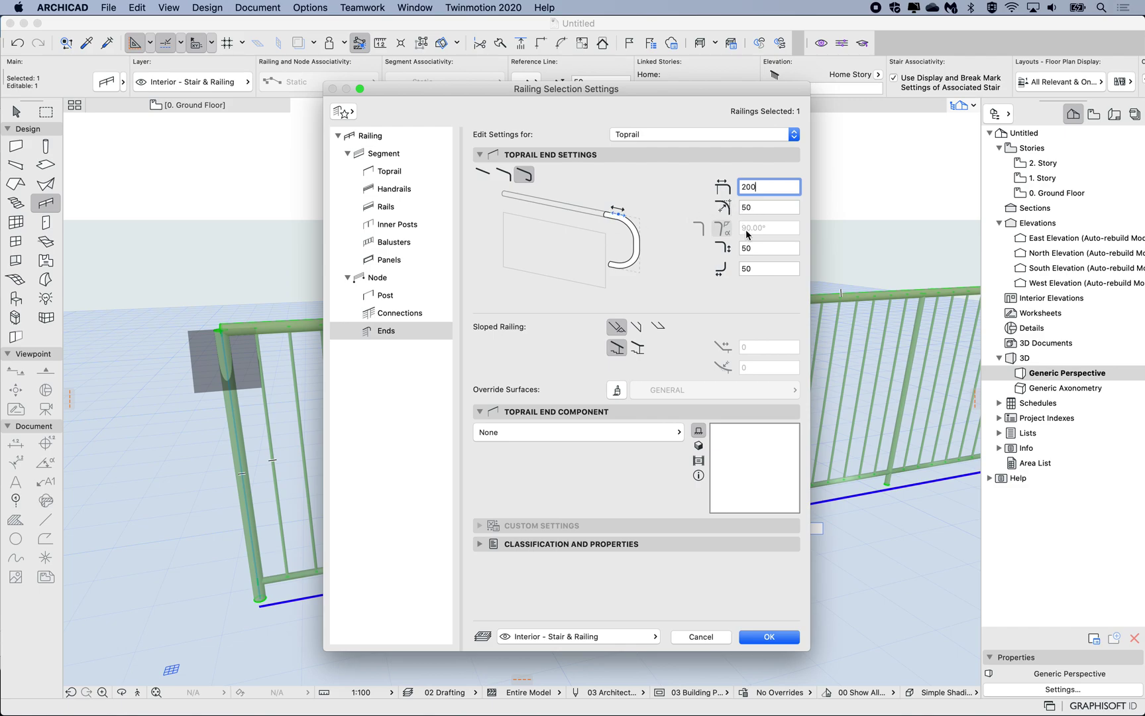
key("Tab")
type("10")
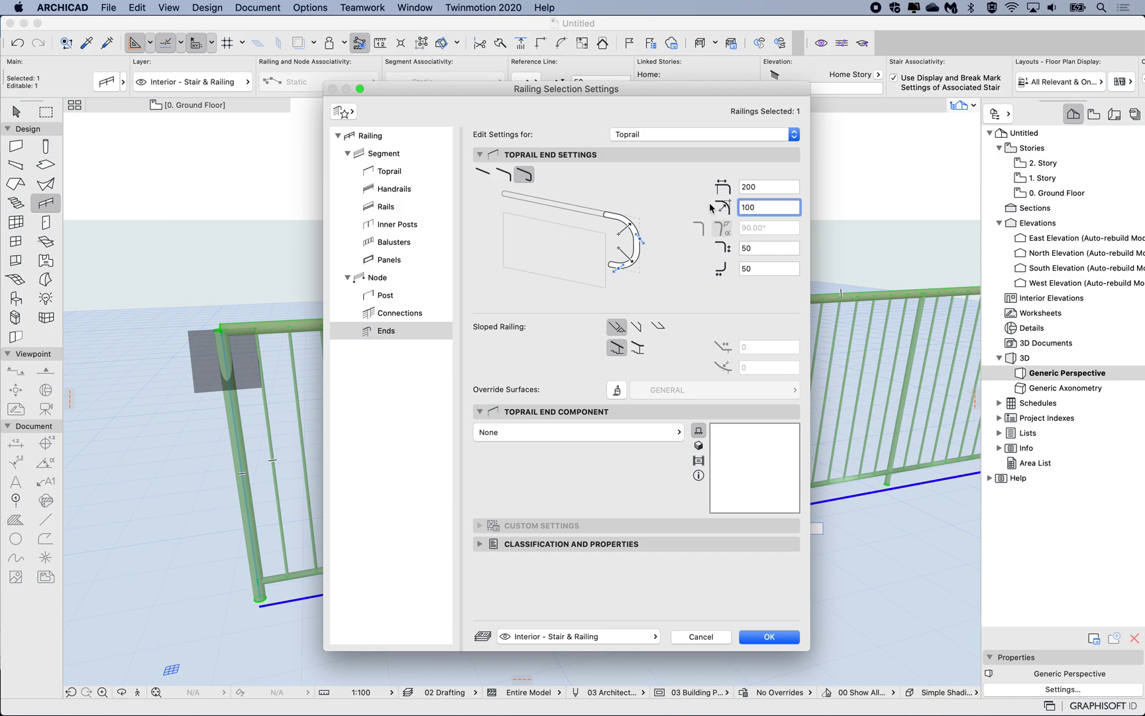
key("Tab")
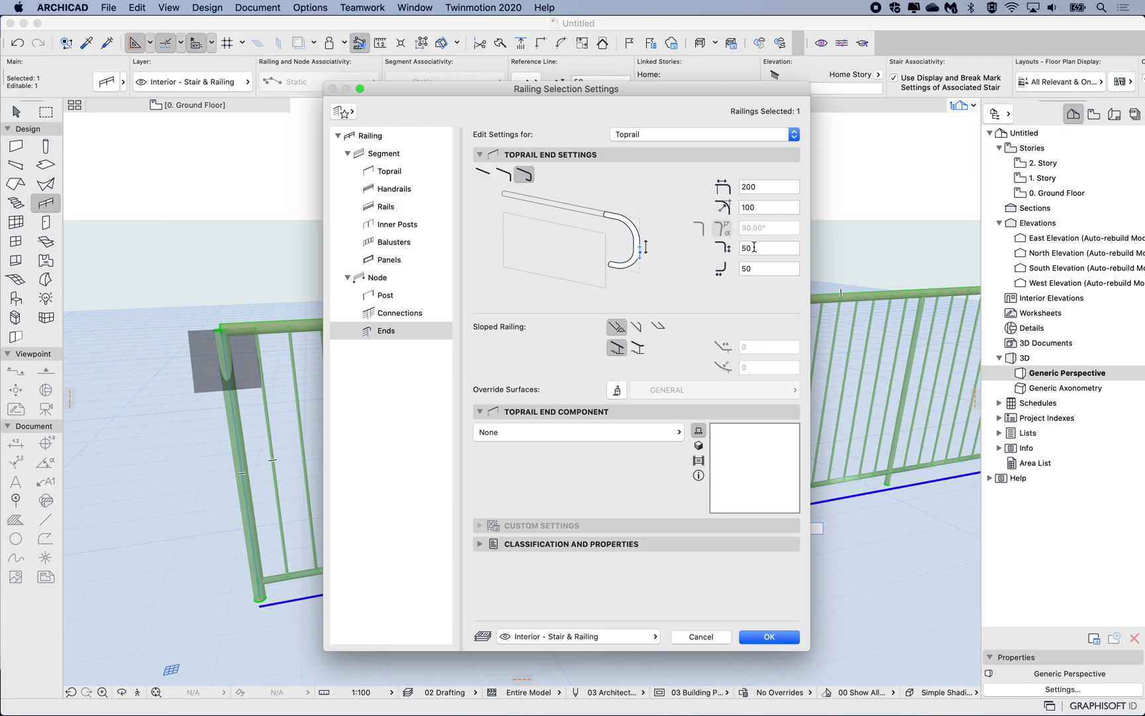
type("100")
key("Tab")
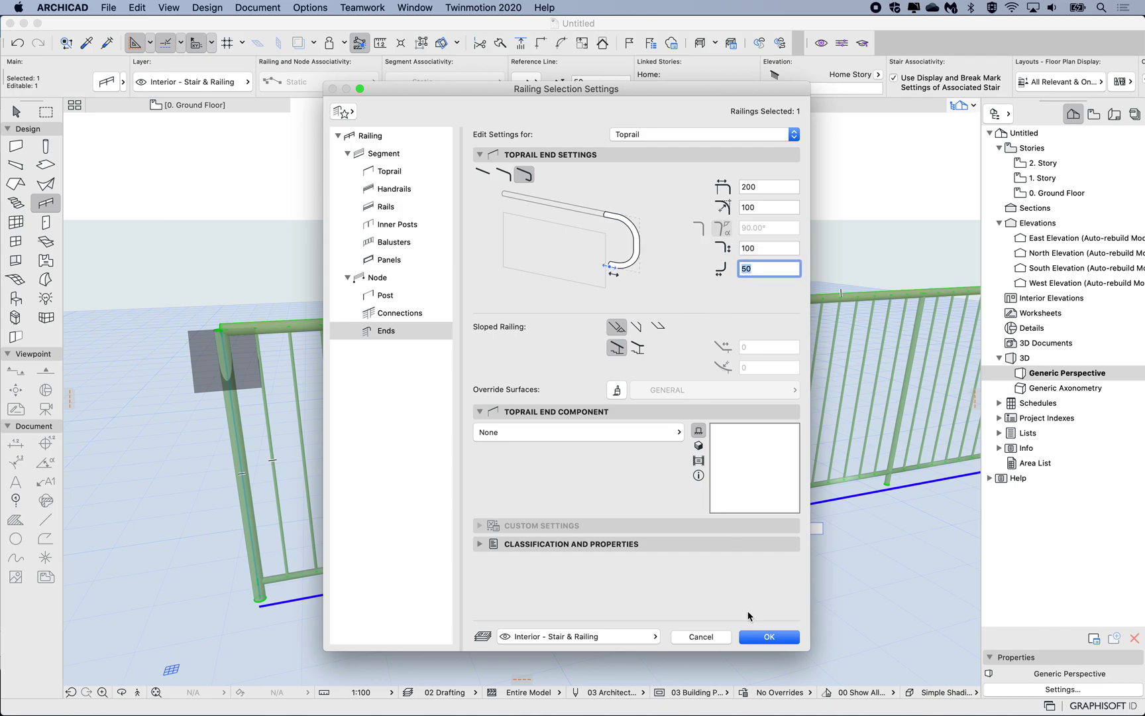
left_click(770, 637)
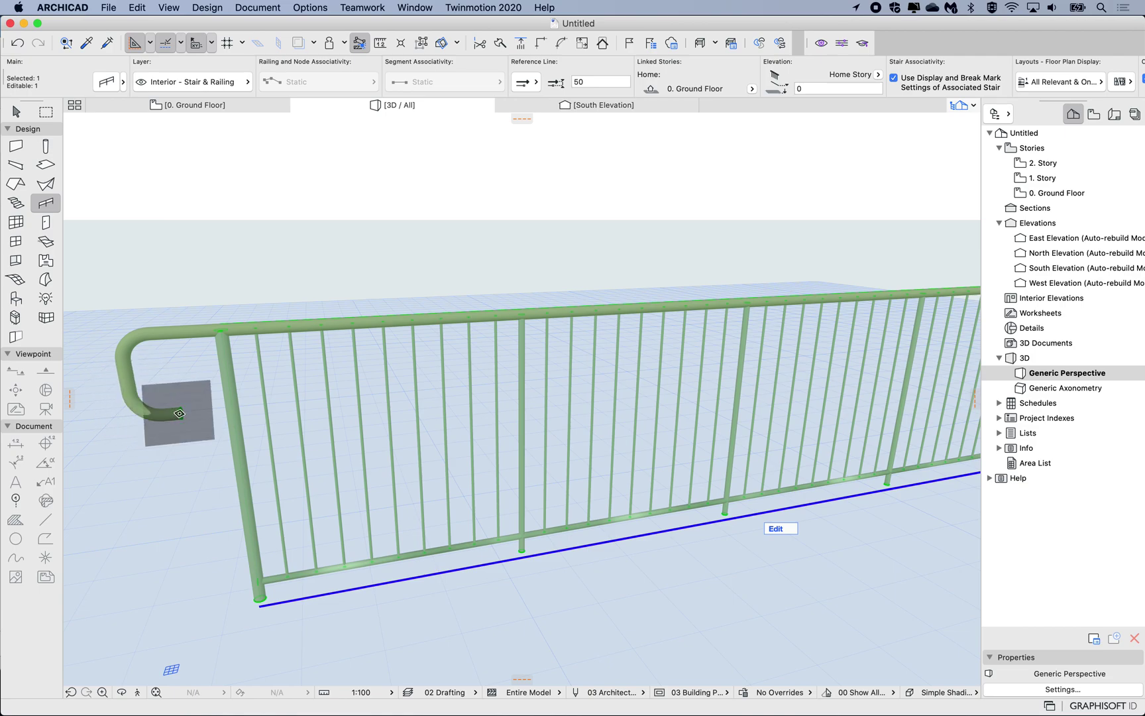
Set the Toprail hook's return leg length to 200 and apply
double_click(180, 417)
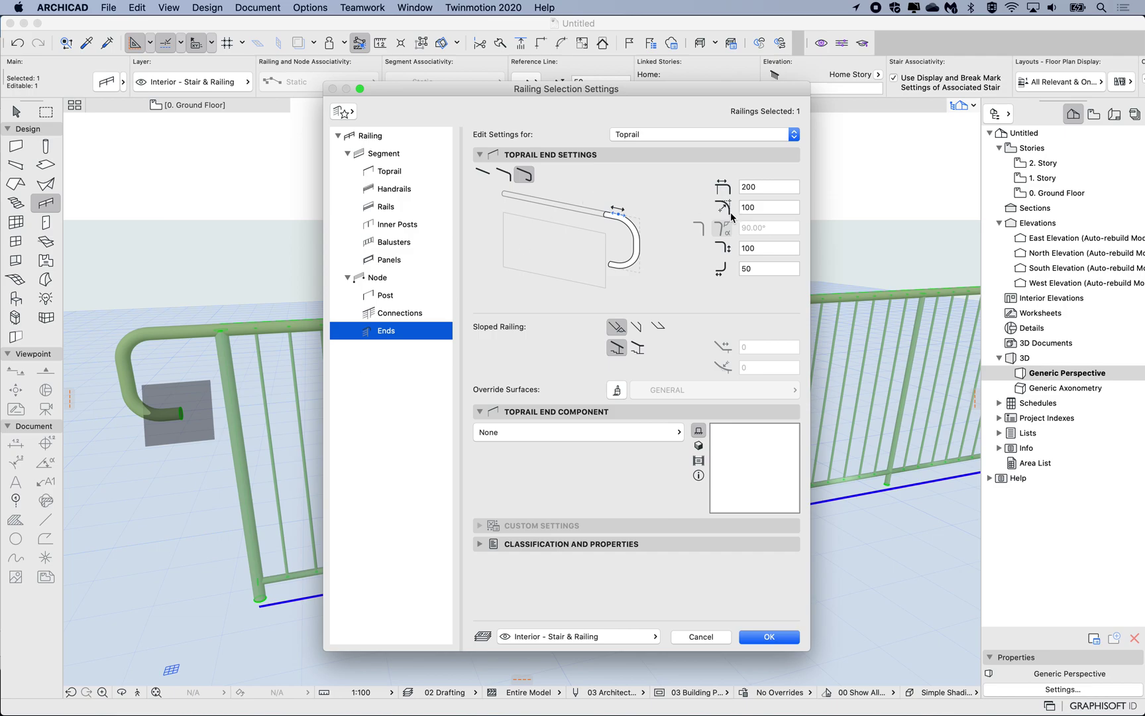
left_click(759, 272)
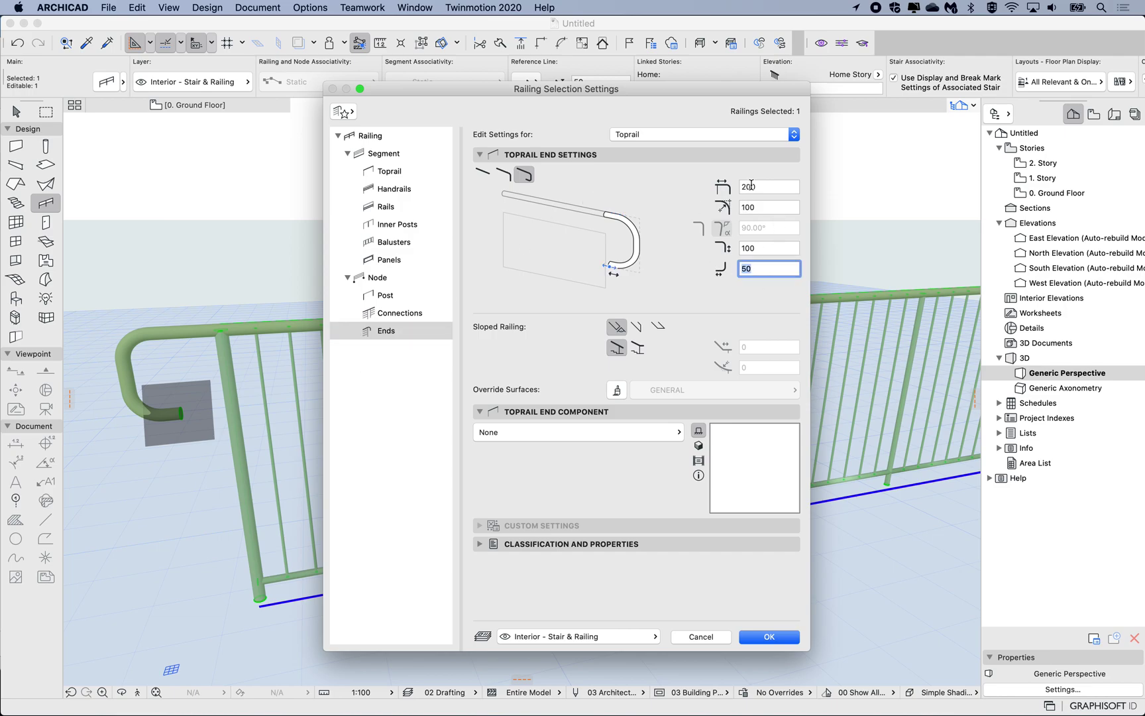
type("2000")
key("BackSpace")
left_click(769, 638)
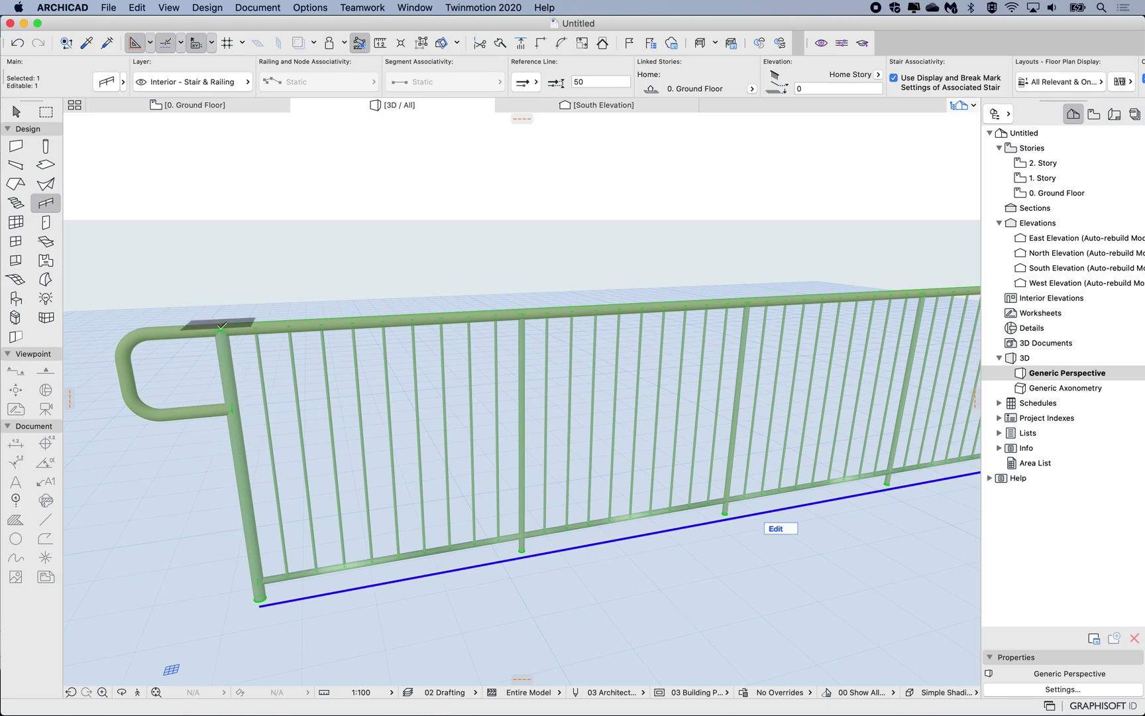
Zoom and pan to the railing's left end and reopen its end settings
scroll(227, 396, "up", 3)
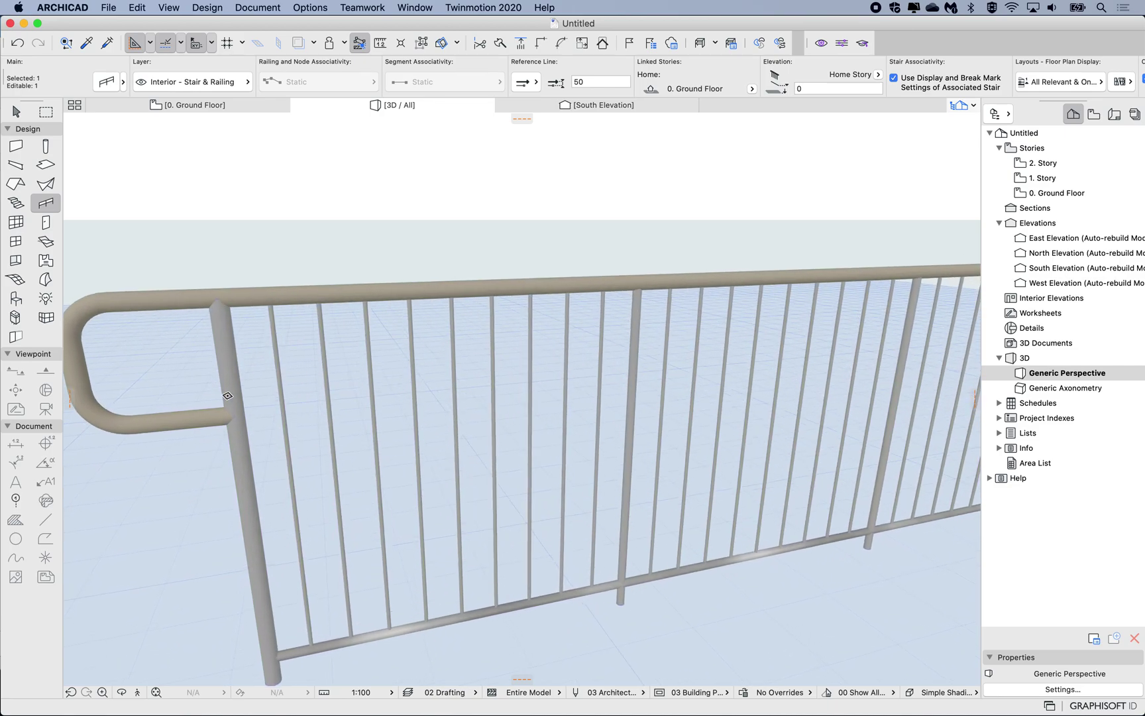
scroll(228, 396, "down", 5)
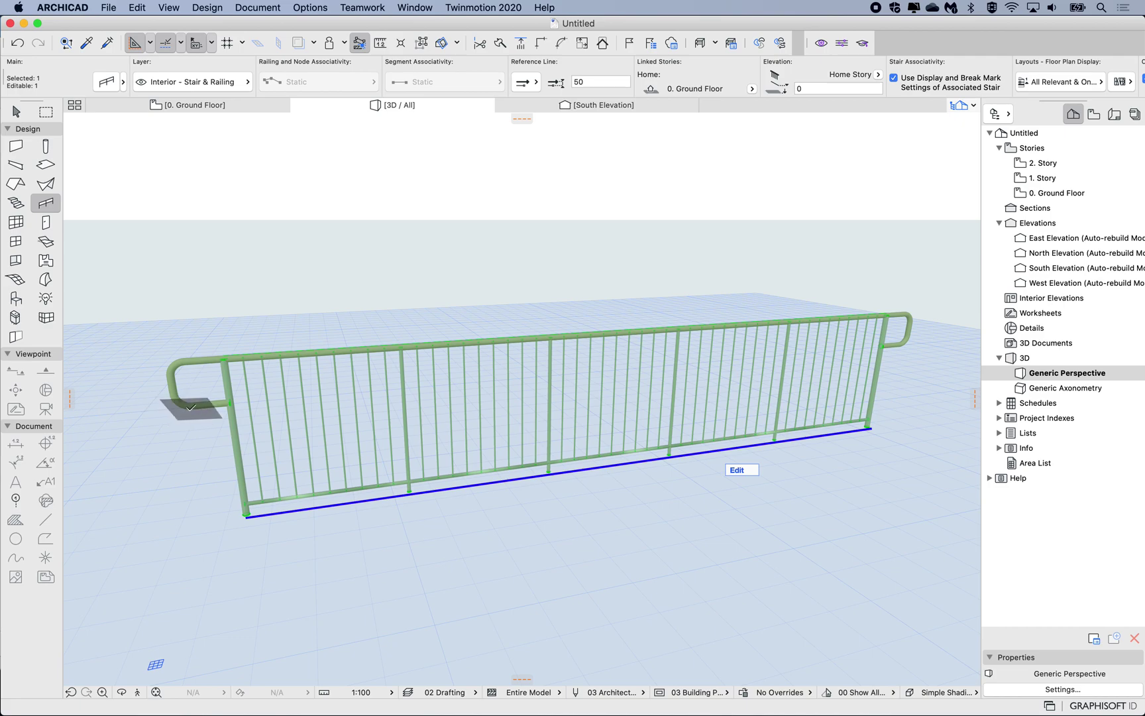
scroll(172, 397, "up", 5)
middle_click_drag(190, 409, 222, 405)
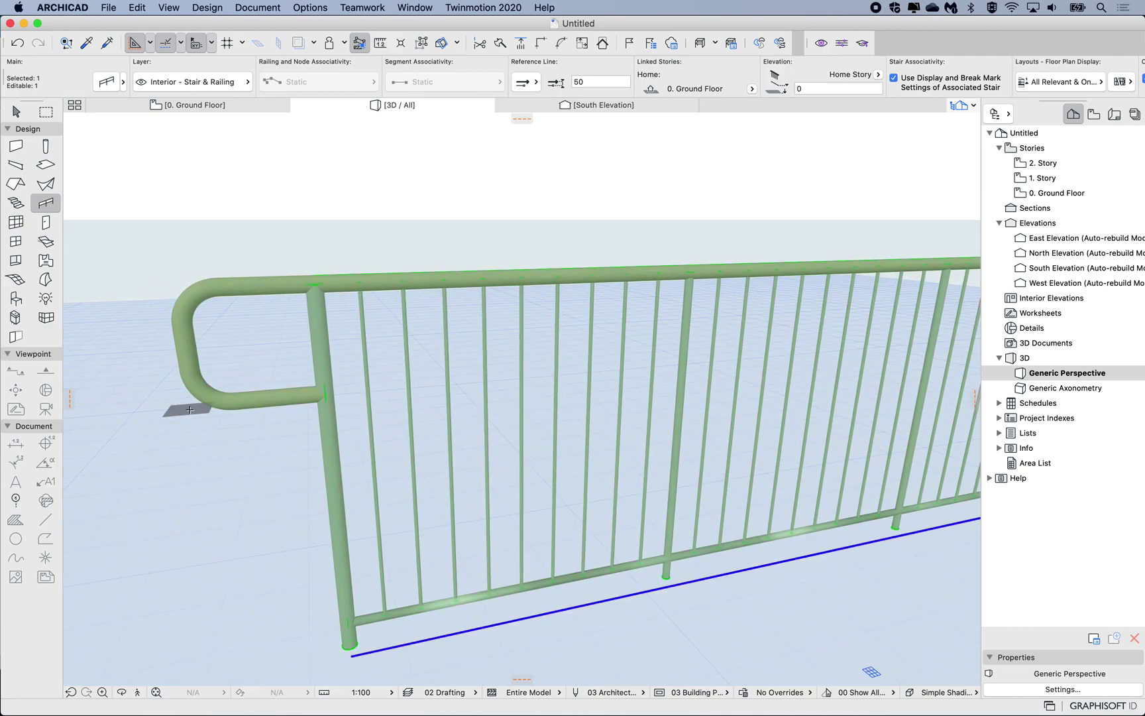
double_click(285, 400)
Change the Toprail end to a rounded bend with a custom 120° angle
left_click(747, 247)
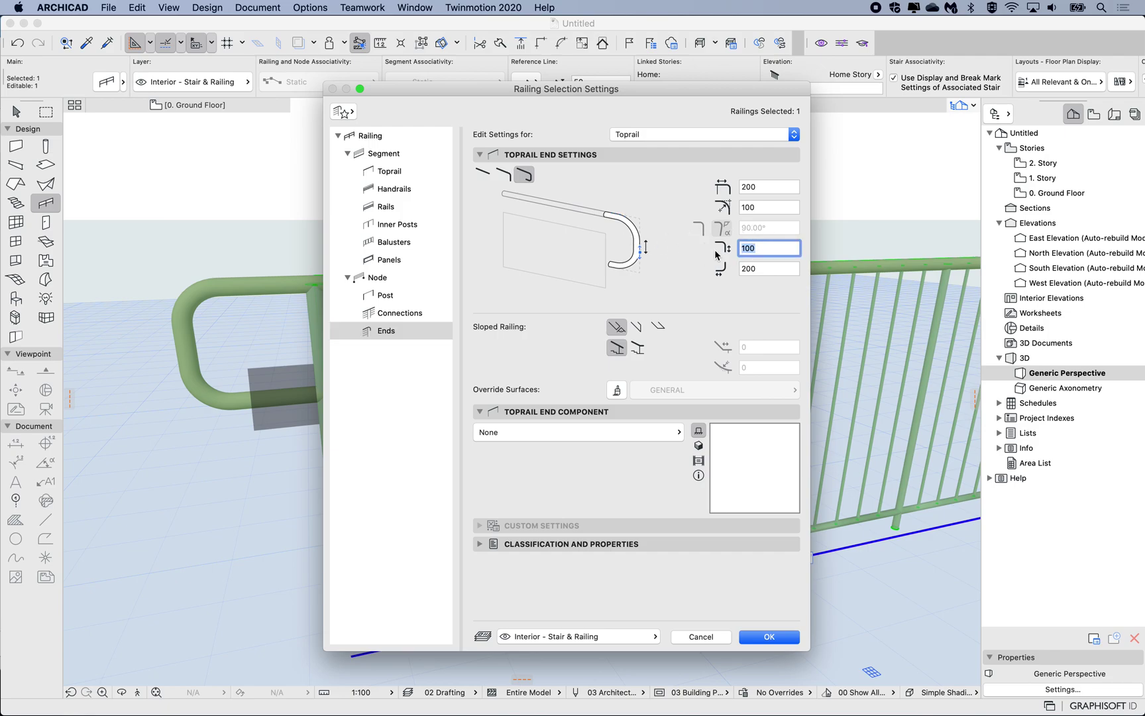
left_click(504, 174)
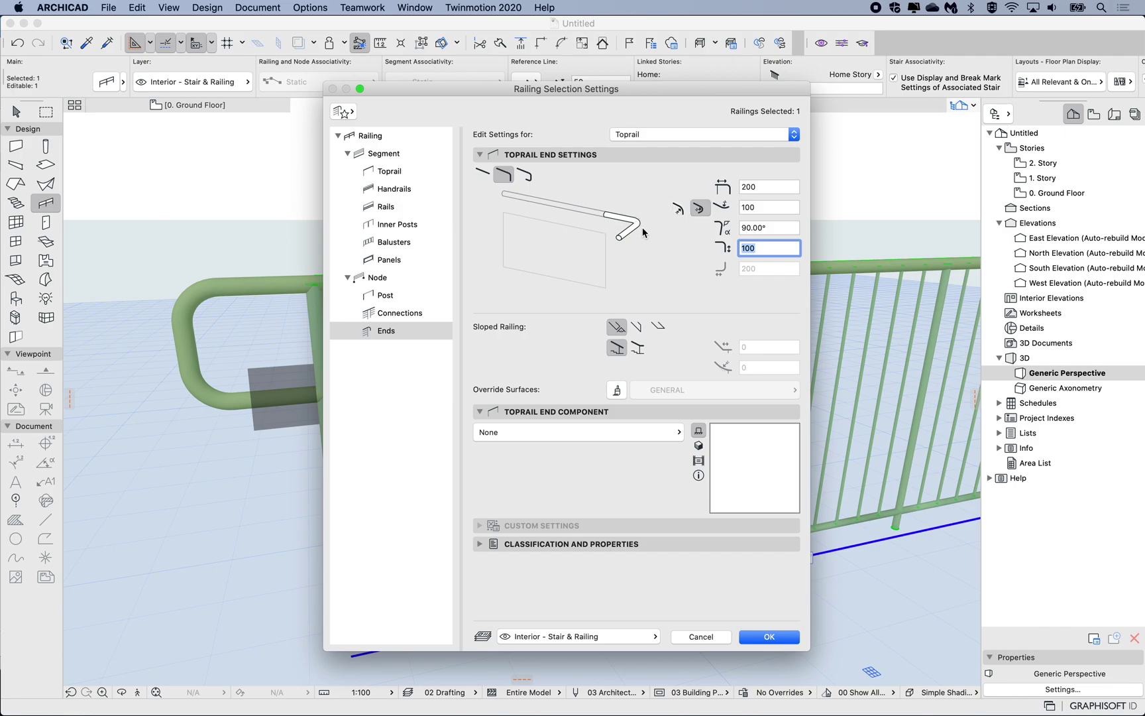
left_click(678, 210)
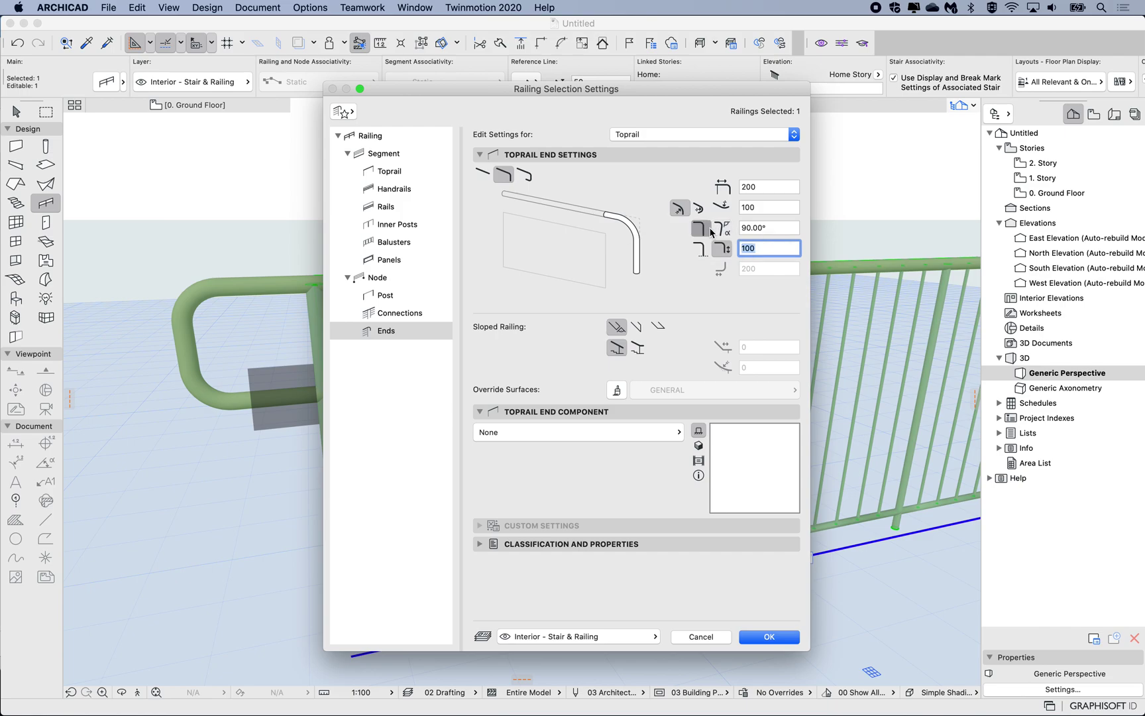
left_click(700, 228)
left_click(723, 229)
left_click(769, 229)
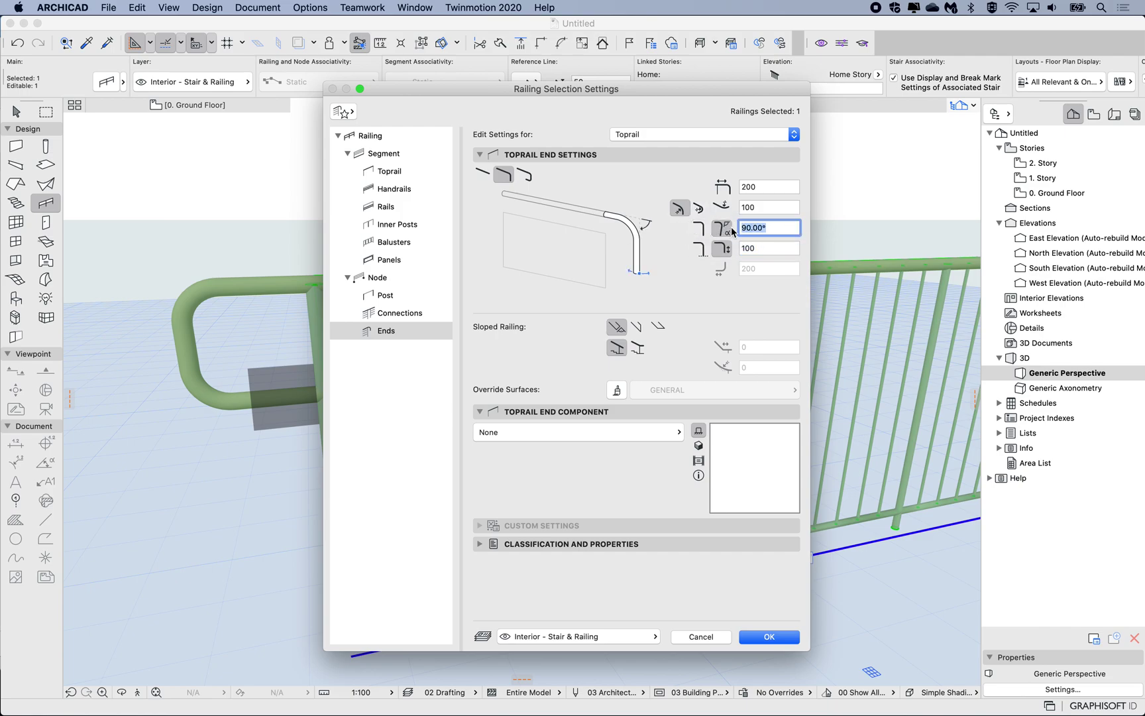
type("12")
left_click(769, 637)
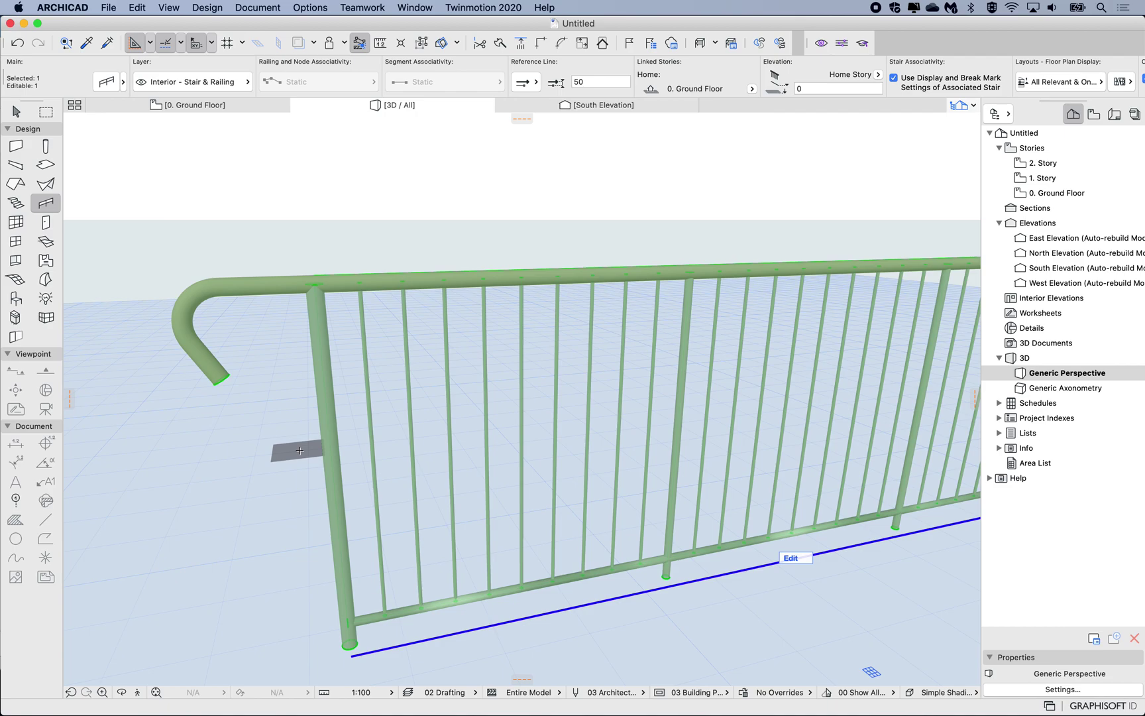
Switch the Toprail end to a plain rounded bend extending down to the reference line
key("super+t")
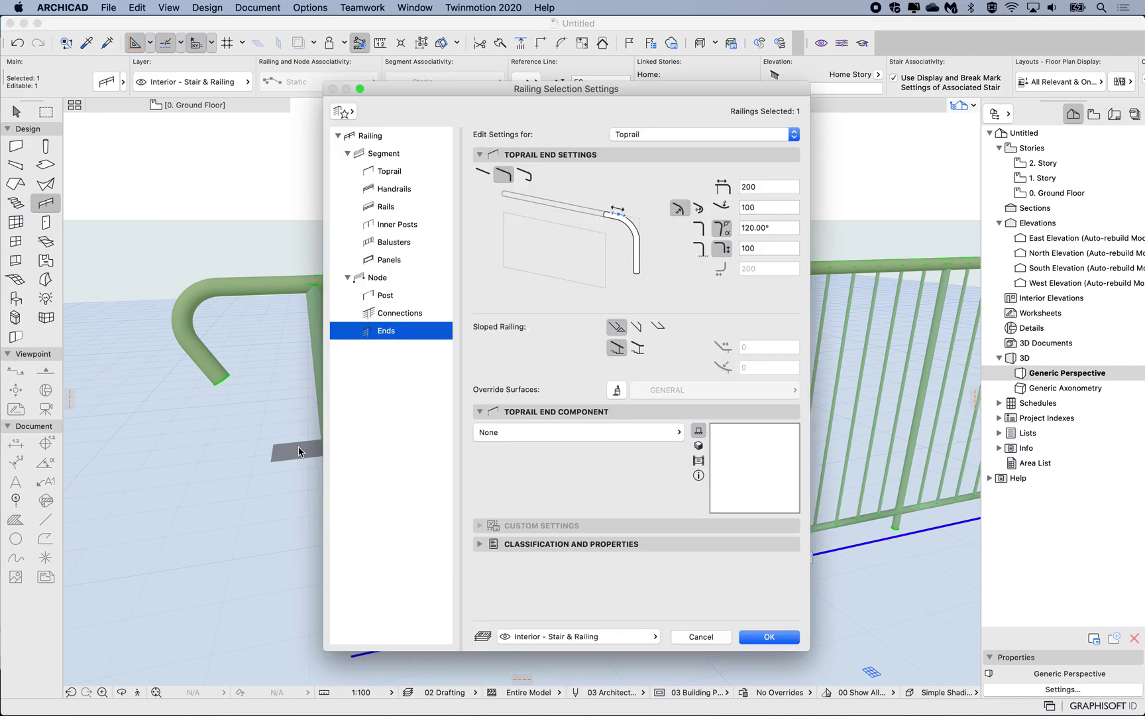
left_click(695, 229)
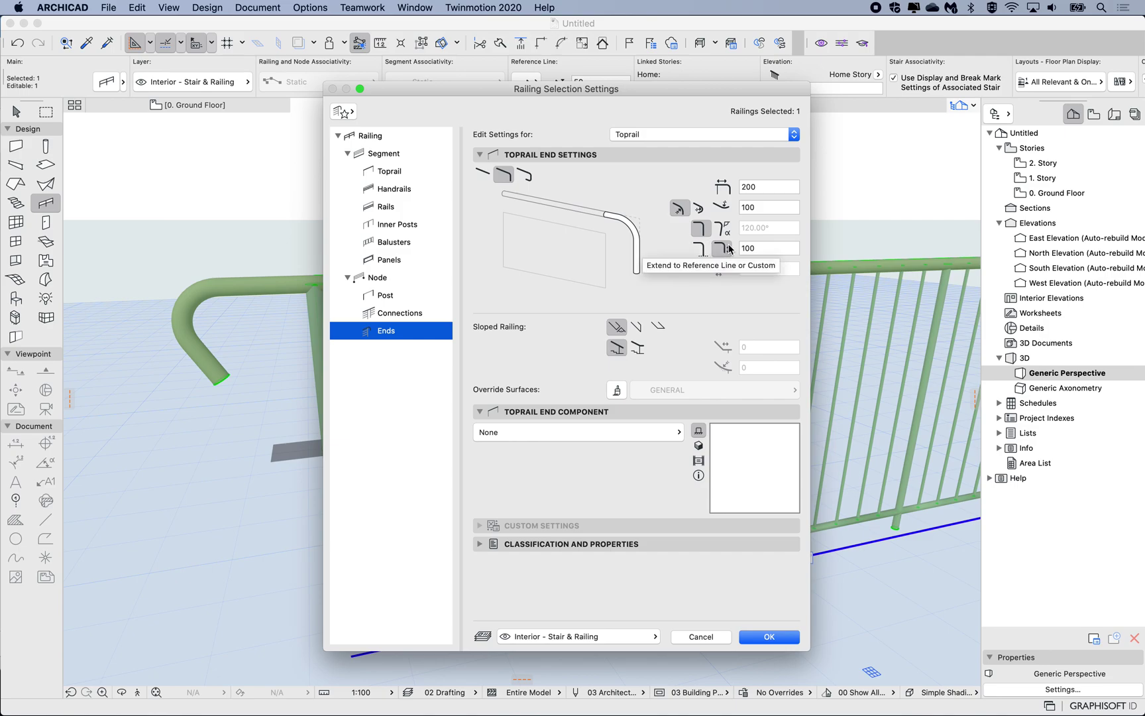
left_click(700, 250)
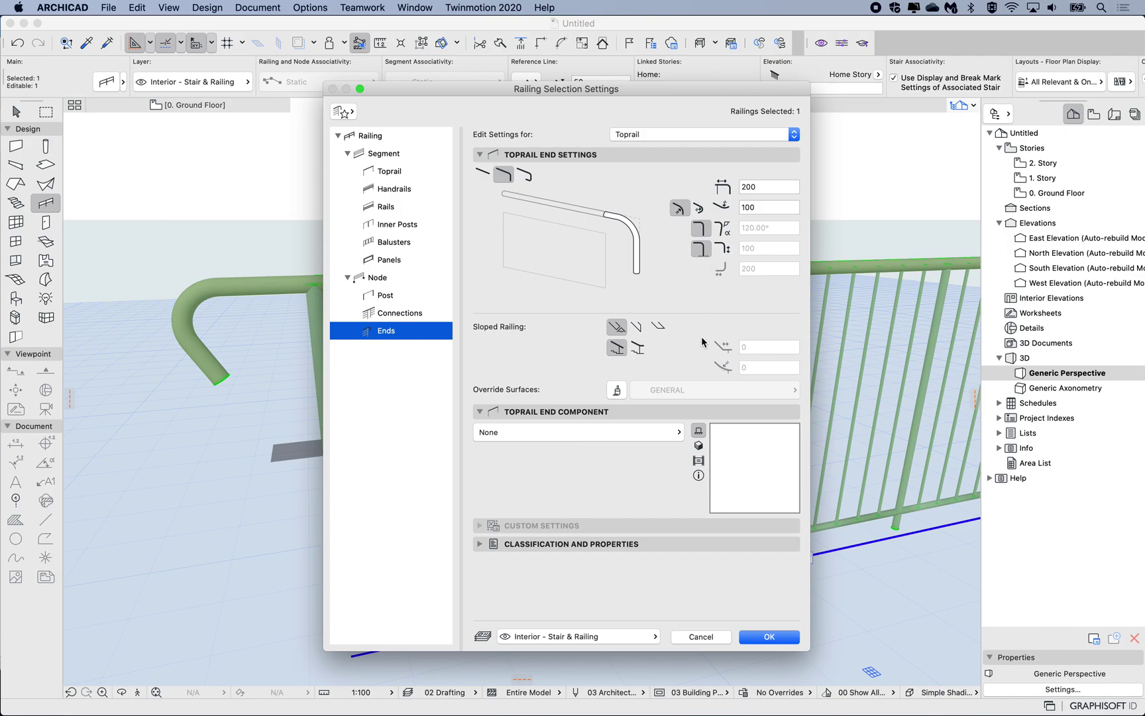
left_click(764, 638)
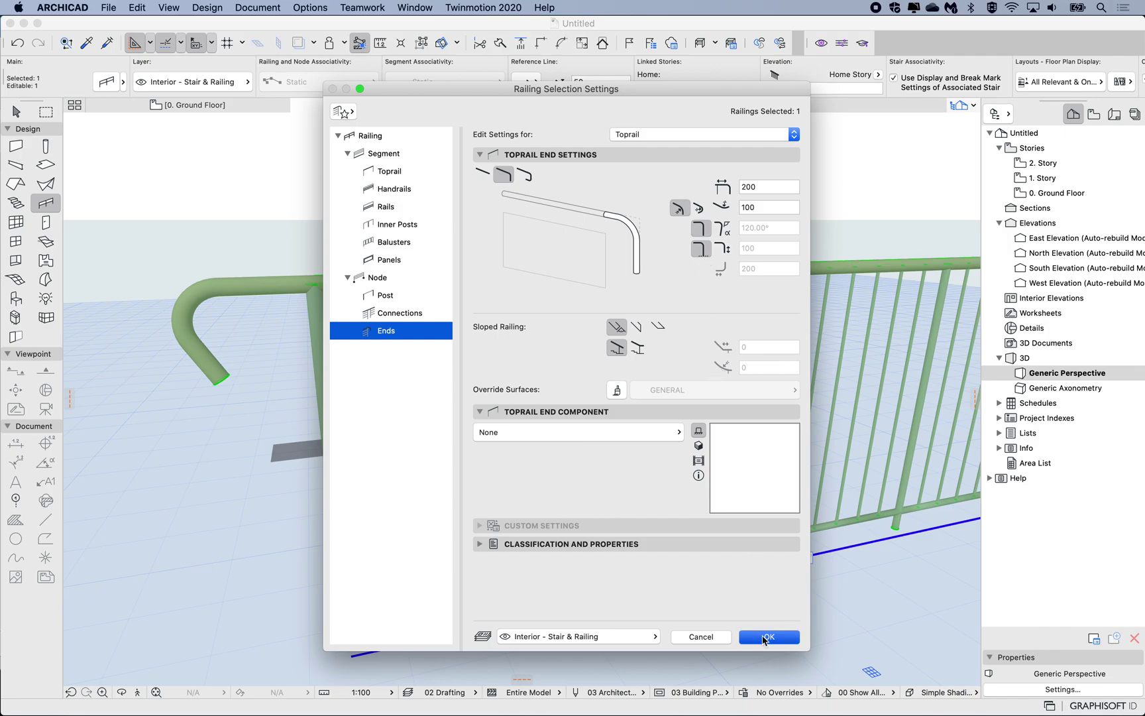
In railing edit mode, set the end post beside the curved rail to None
scroll(296, 448, "up", 5)
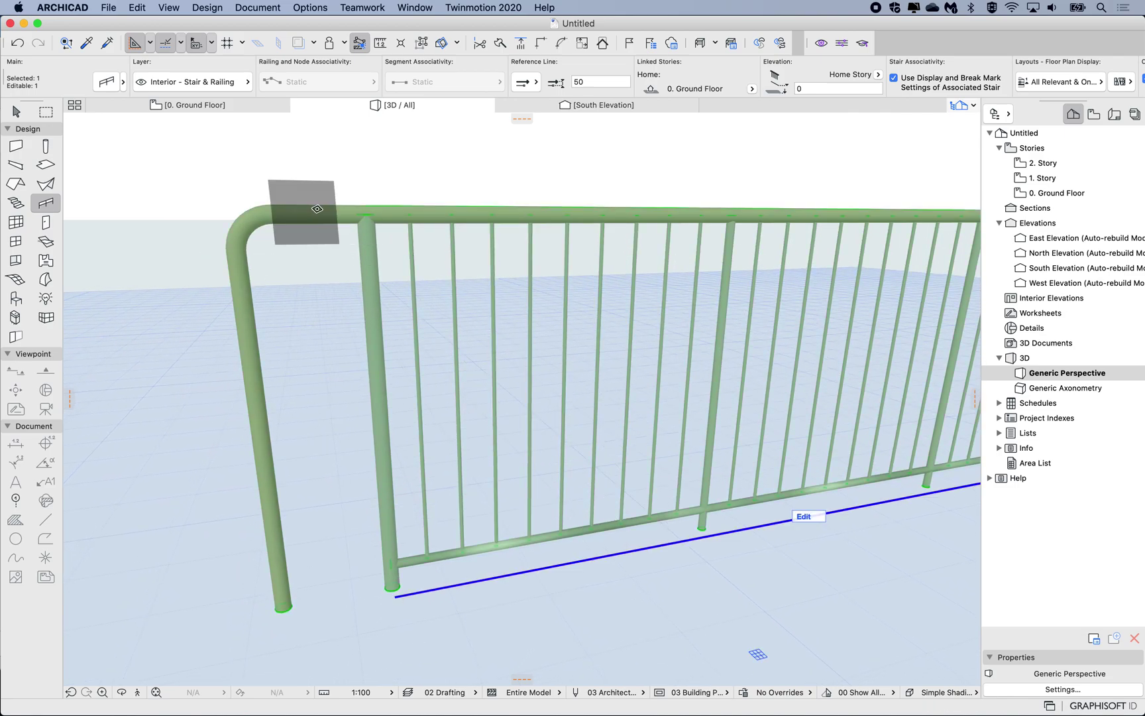
scroll(383, 341, "down", 8)
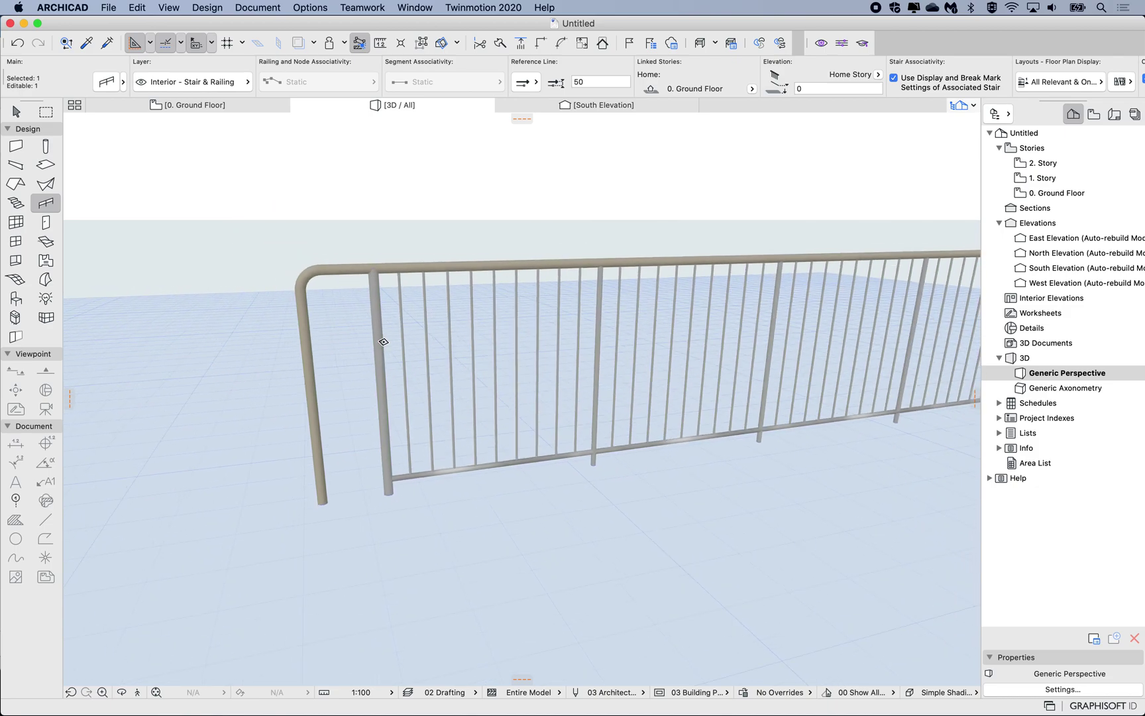
scroll(383, 342, "up", 8)
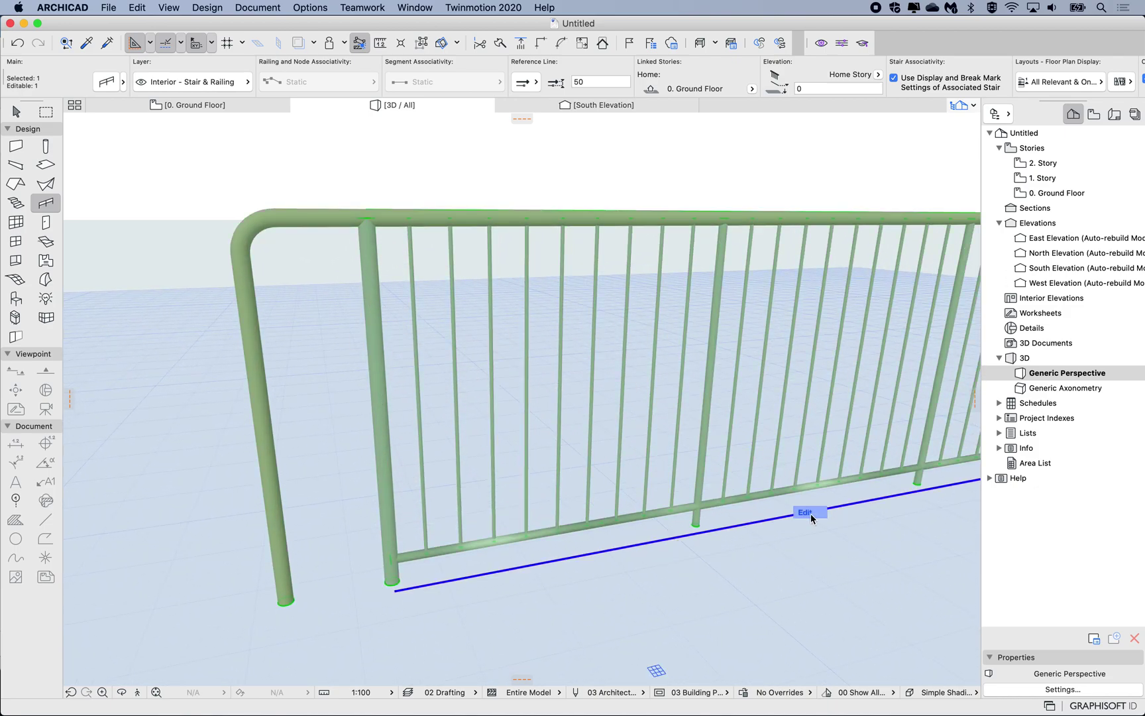
left_click(809, 513)
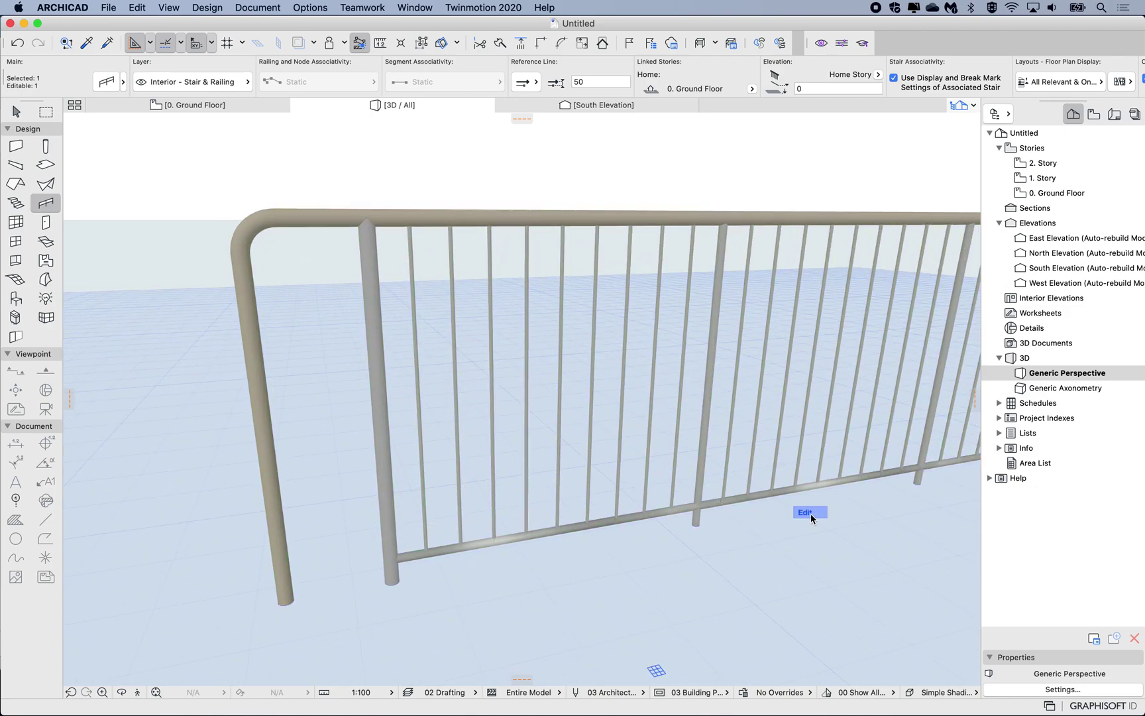
left_click(369, 263)
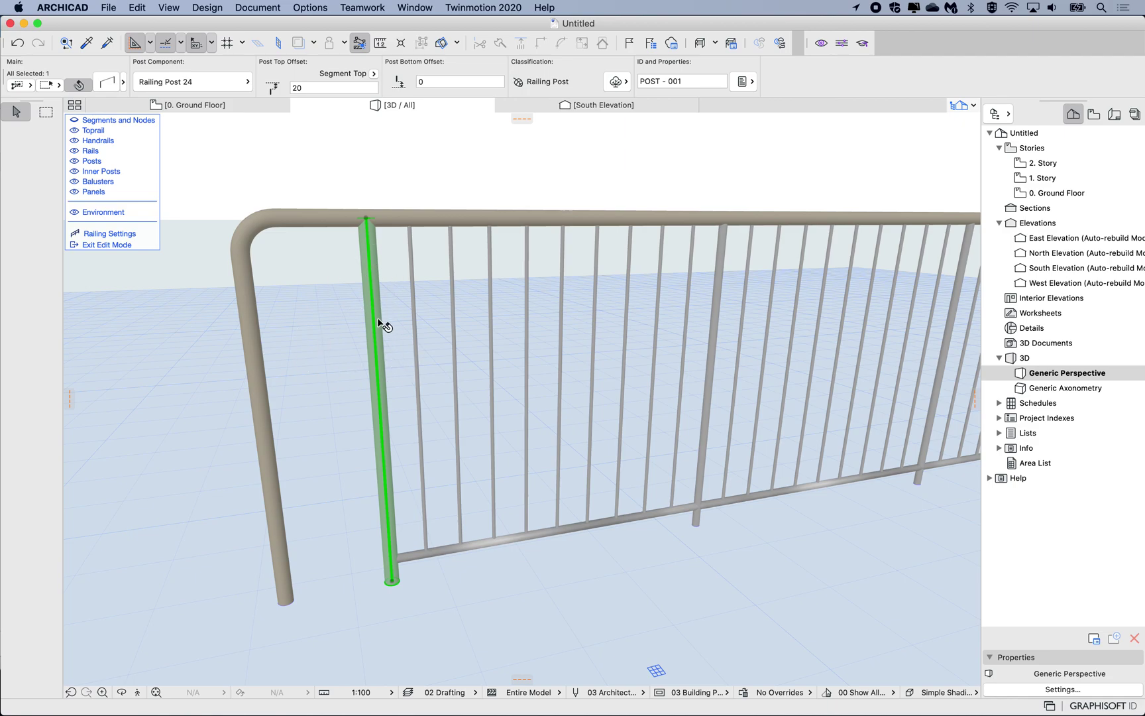
left_click(200, 83)
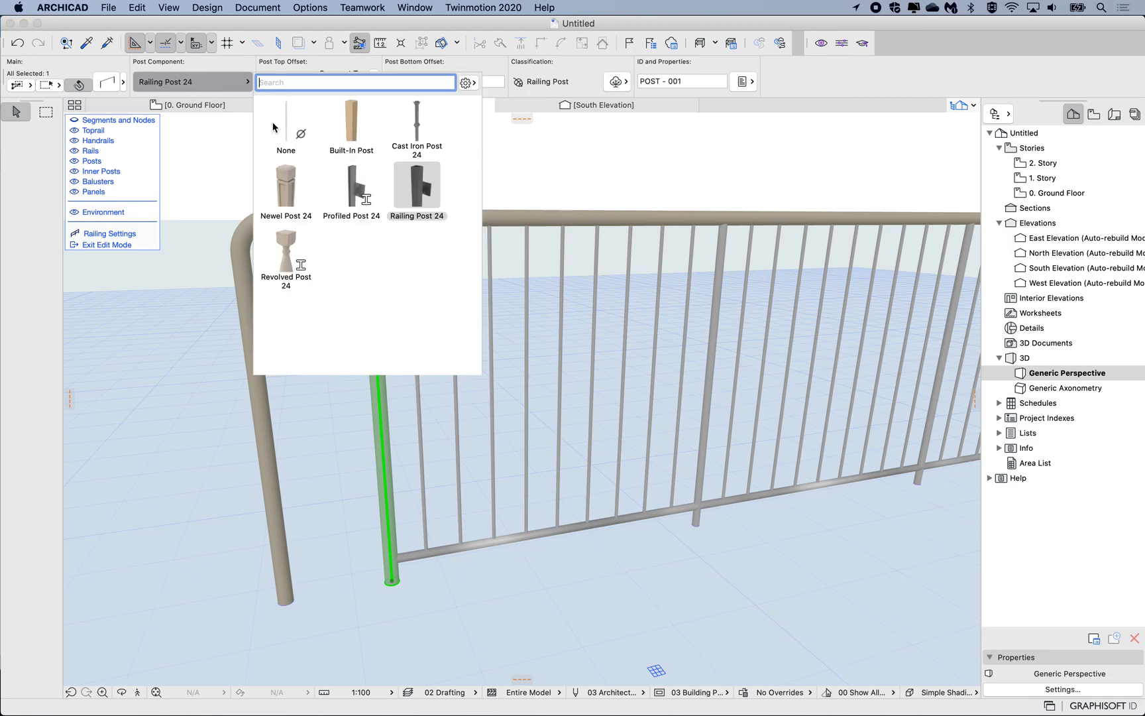
left_click(287, 124)
left_click(287, 131)
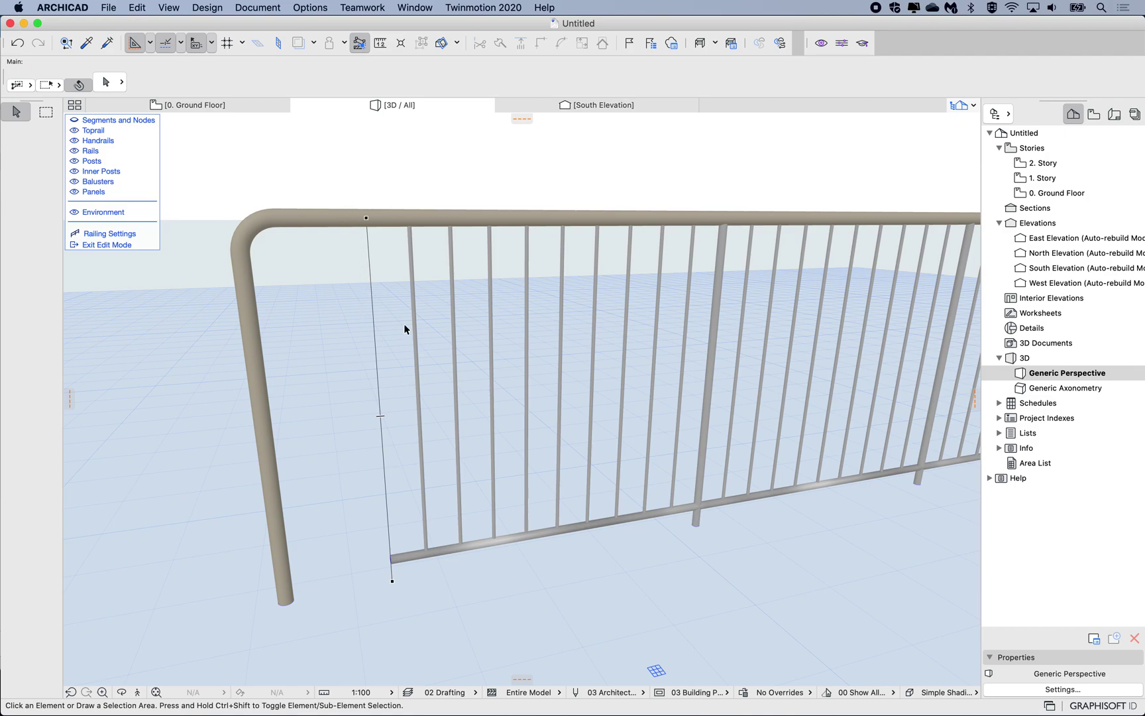
Set the selected curved top rail end's horizontal extension to 0
left_click(300, 224)
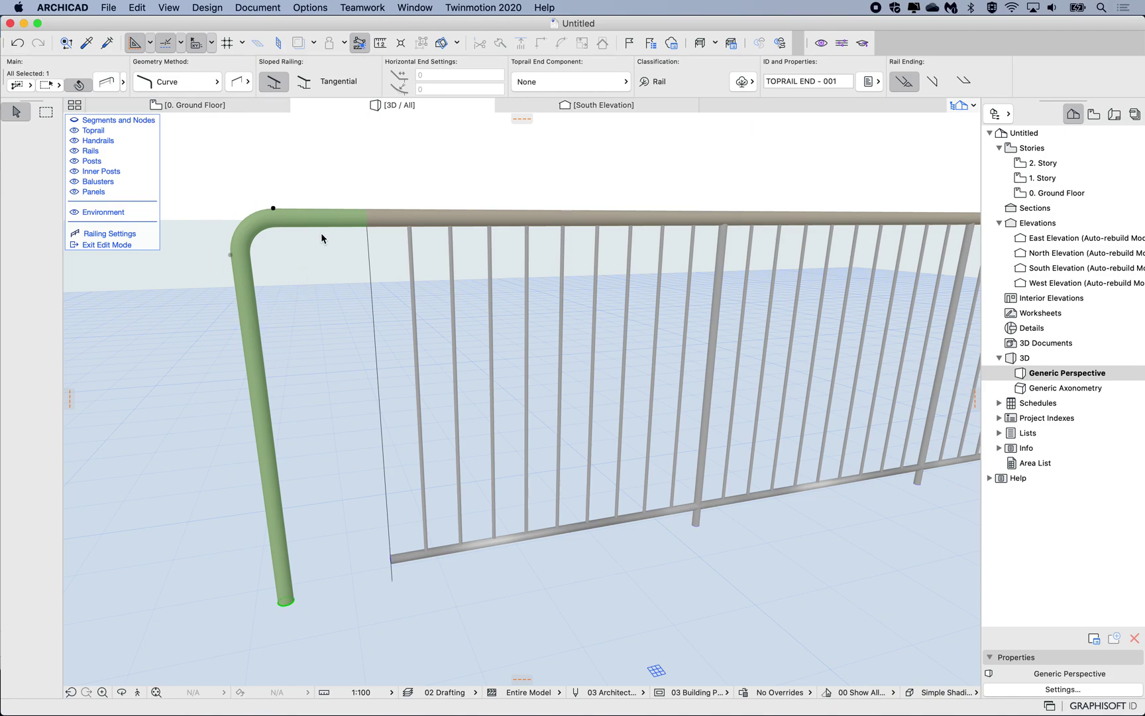
key("super+t")
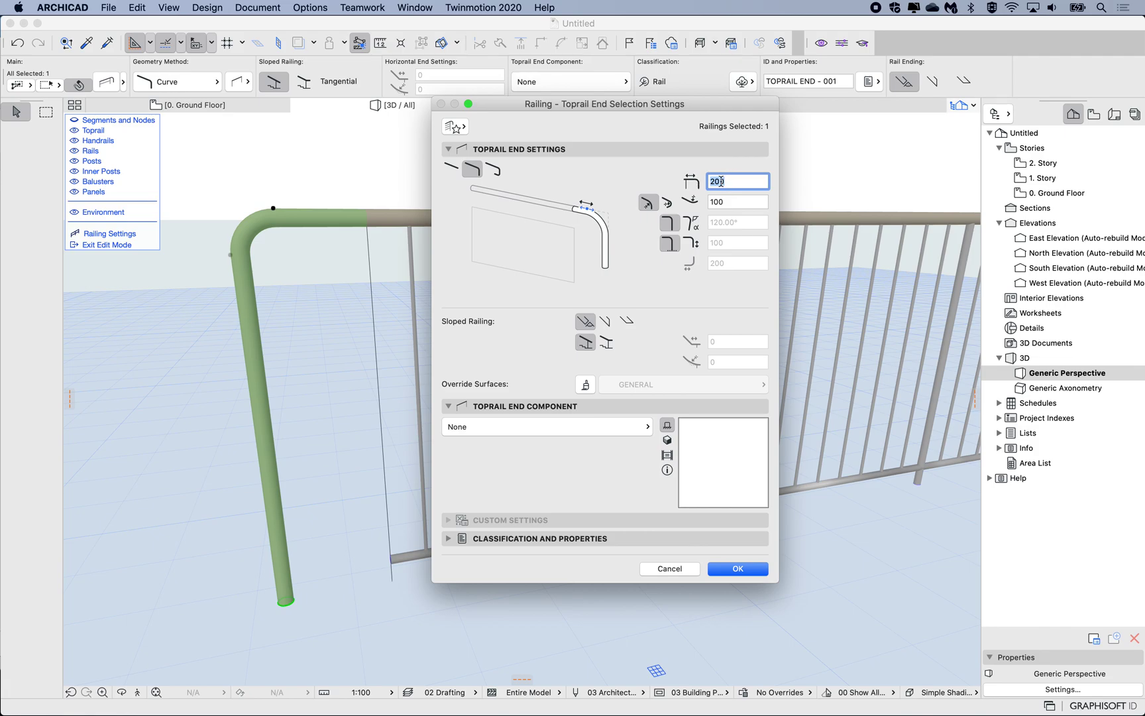
type("0")
left_click(737, 569)
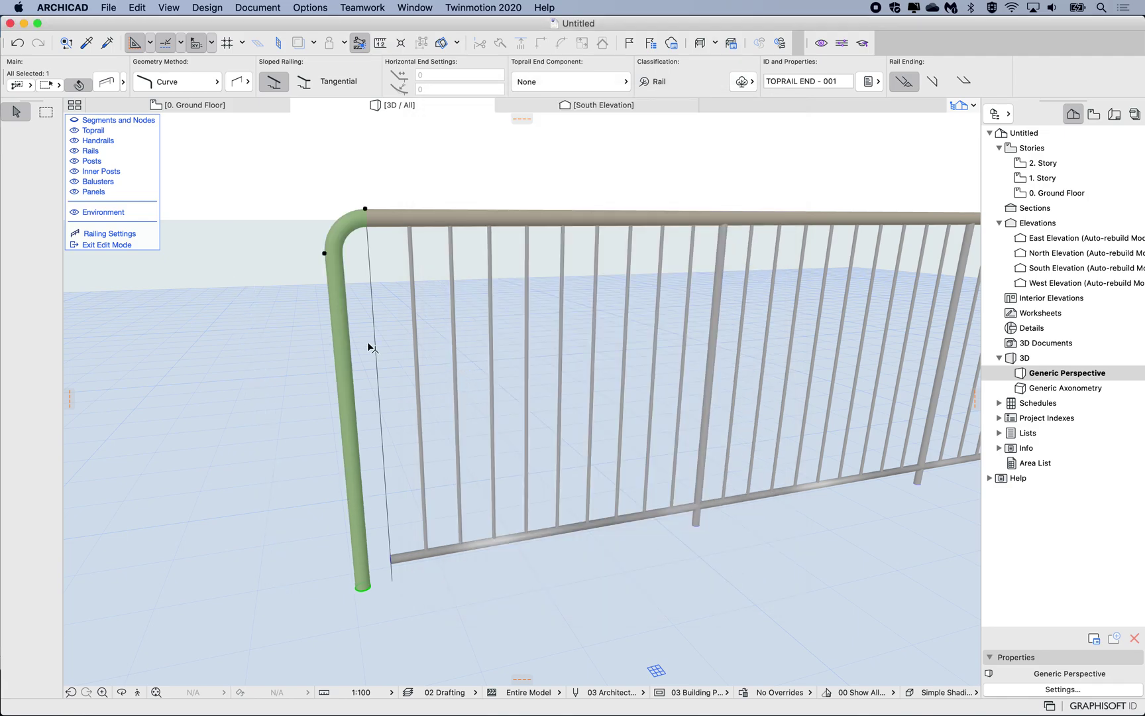
Set the top rail end's horizontal extension to -100 in Toprail End Selection Settings
double_click(331, 261)
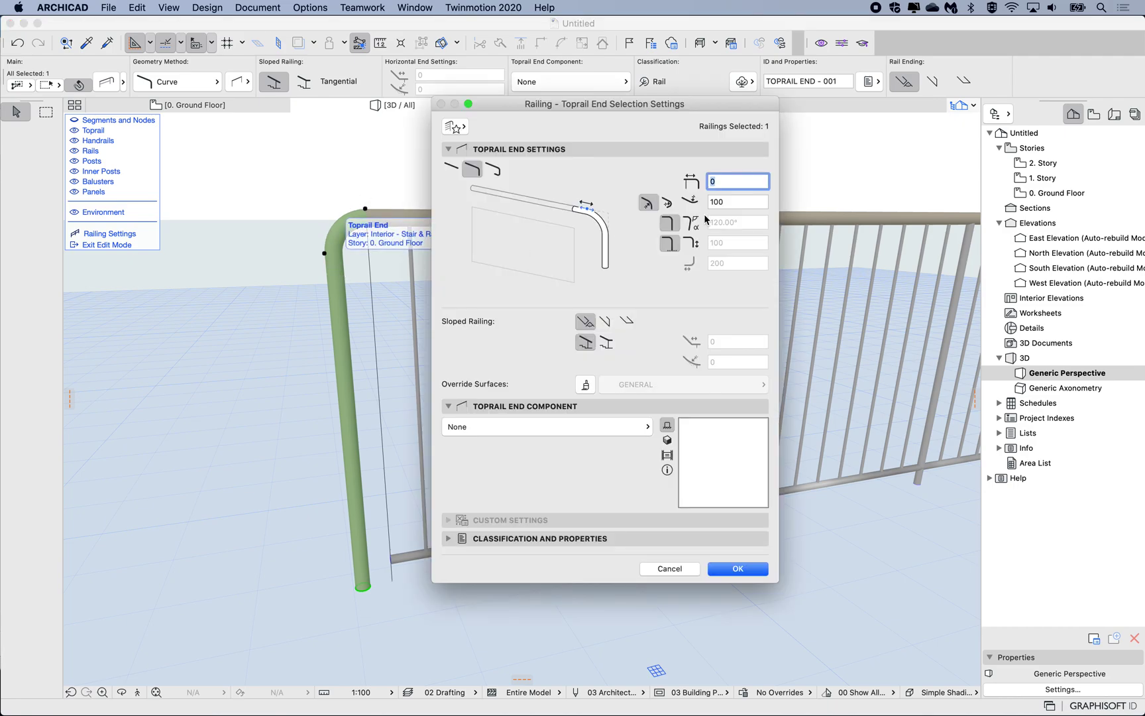
left_click(727, 202)
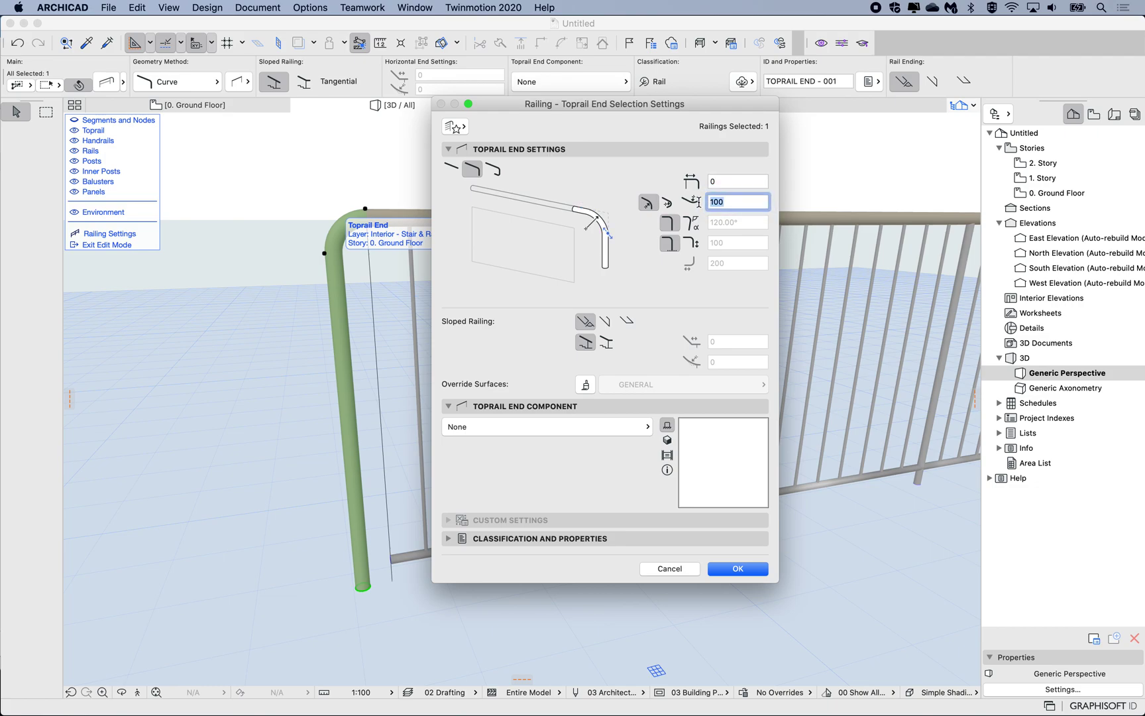
left_click(725, 180)
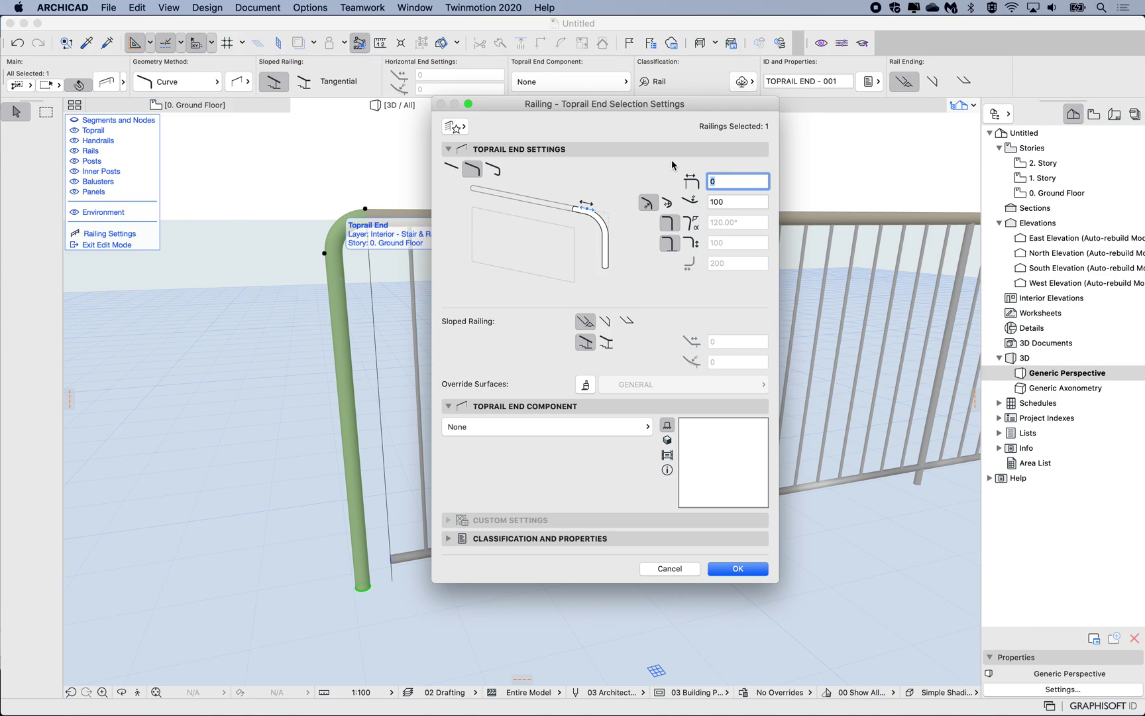
type("-100")
left_click(737, 569)
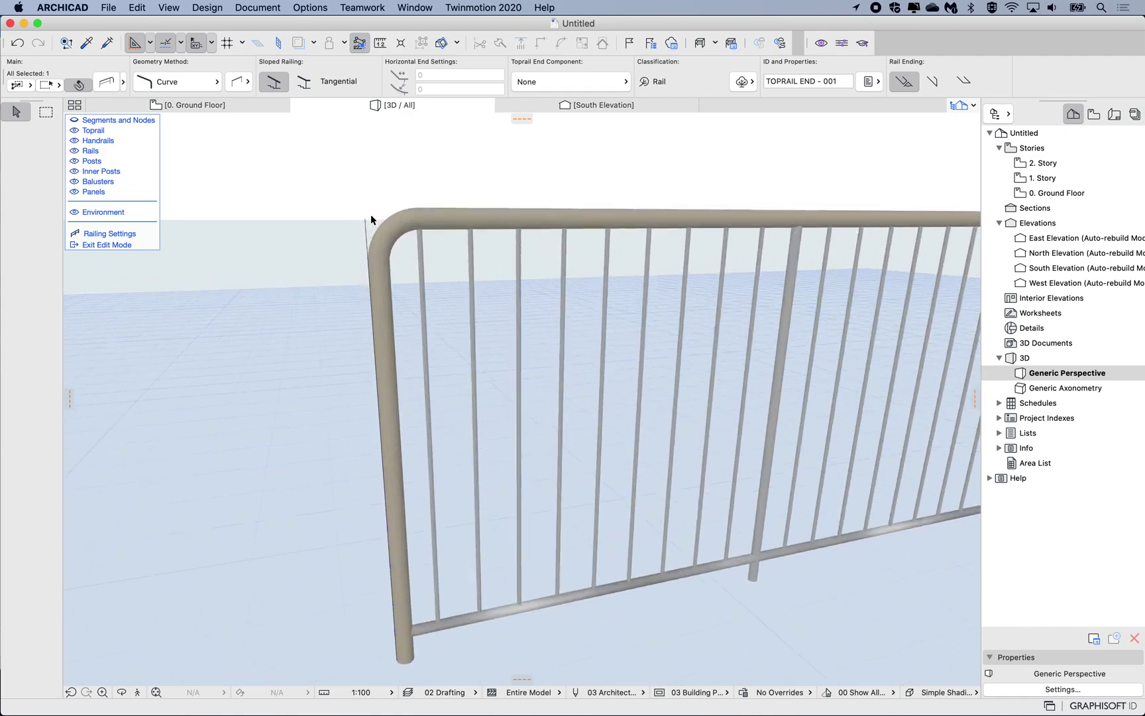
scroll(370, 215, "up", 3)
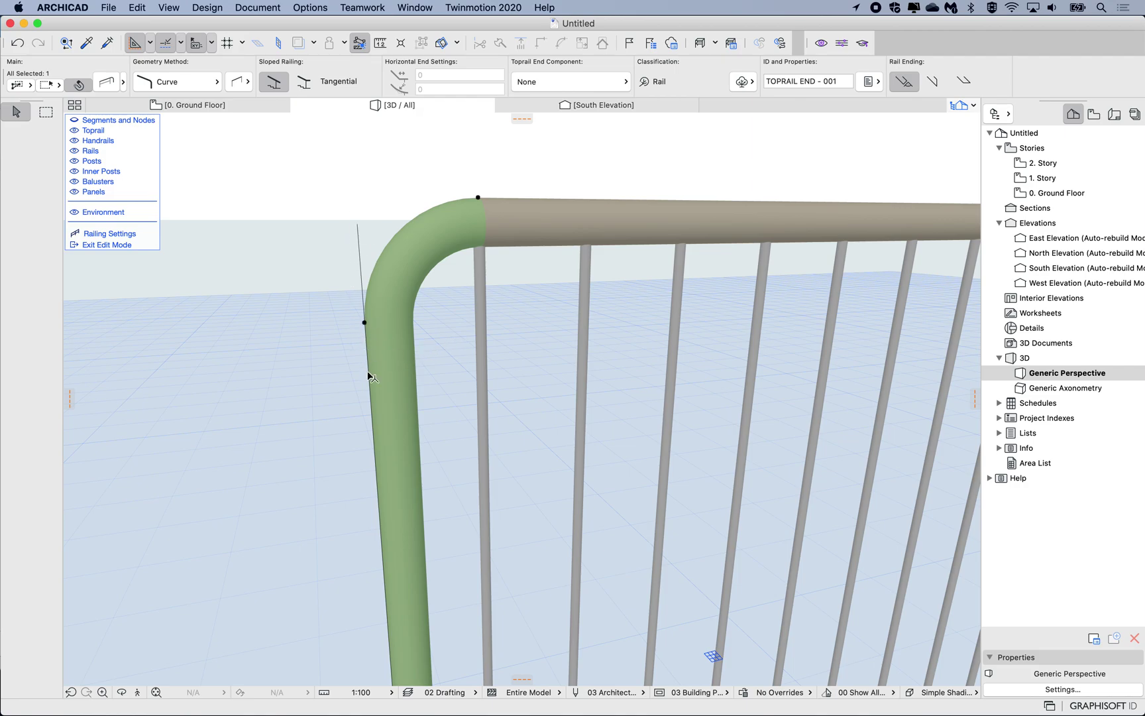
Change the top rail end's horizontal extension to -80 and apply it
key("super+t")
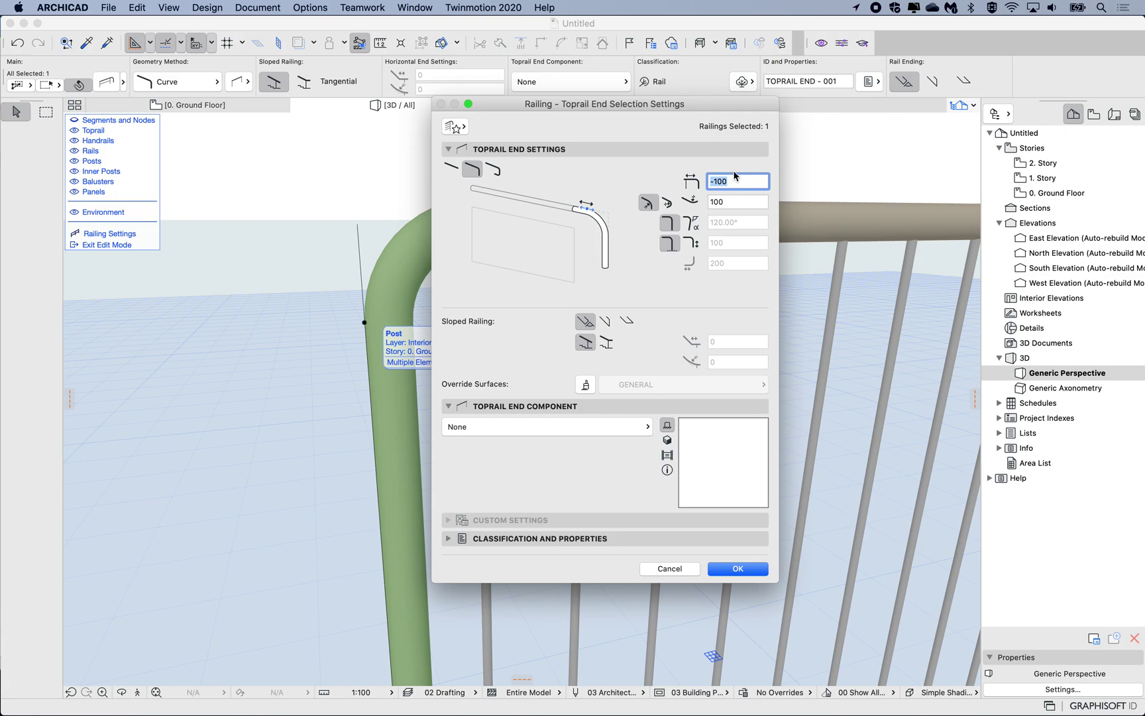
type("-")
left_click(736, 568)
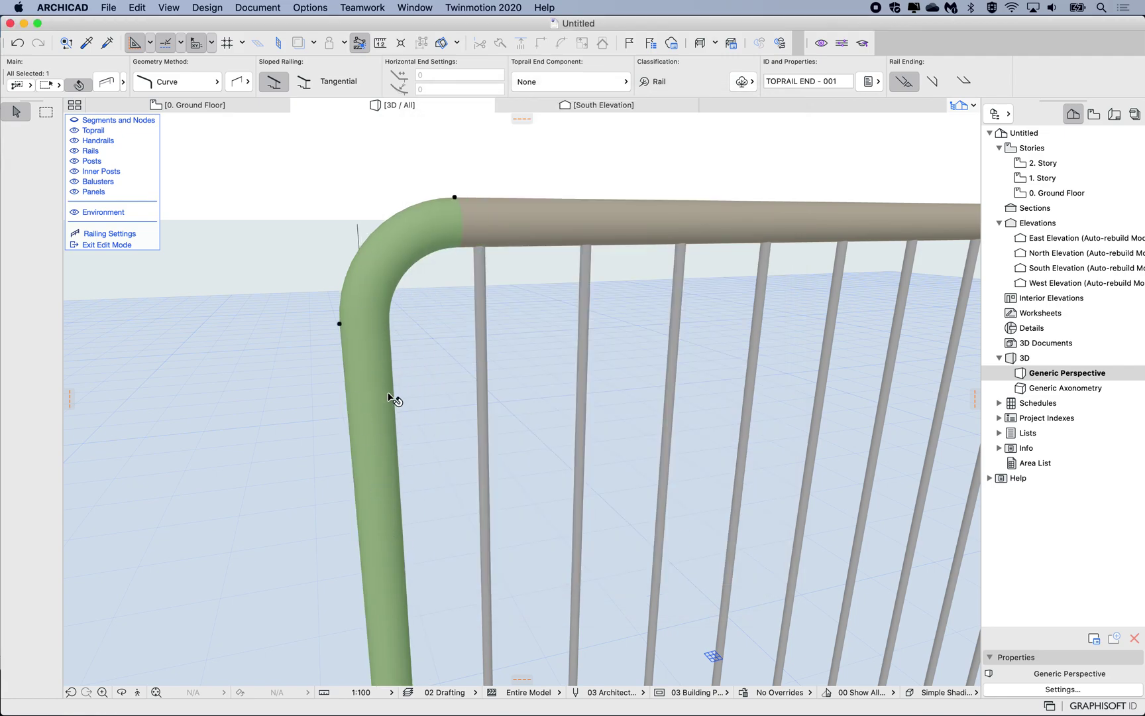
scroll(389, 397, "down", 3)
scroll(390, 398, "down", 3)
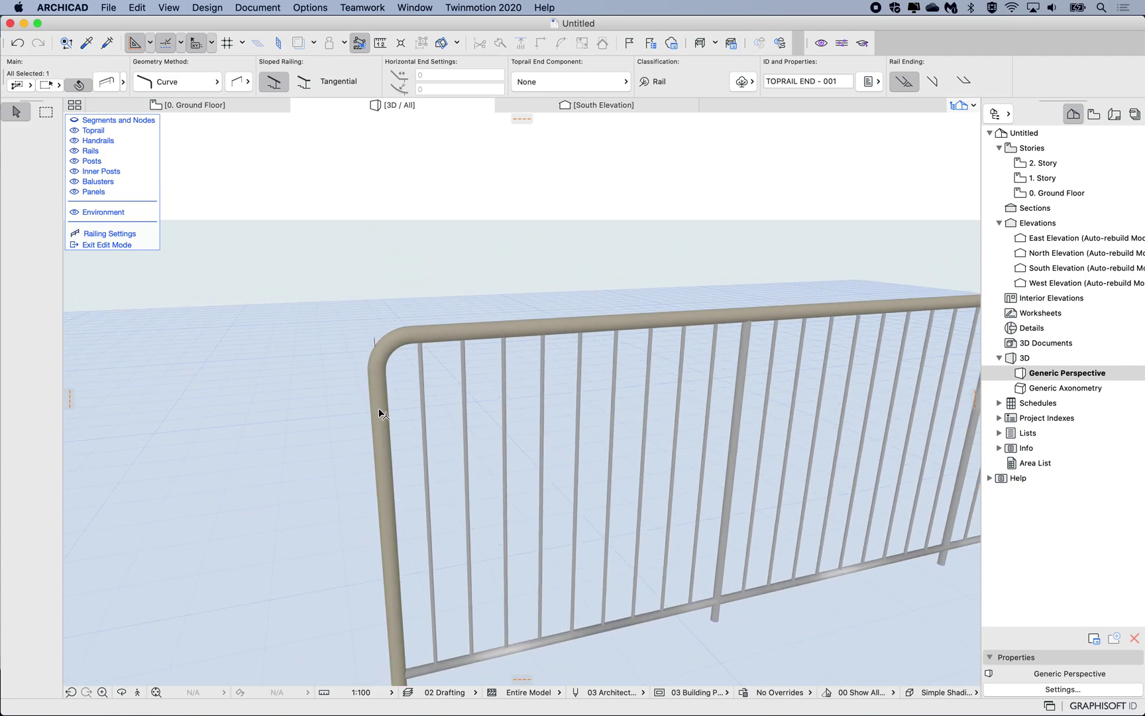
scroll(379, 405, "down", 2)
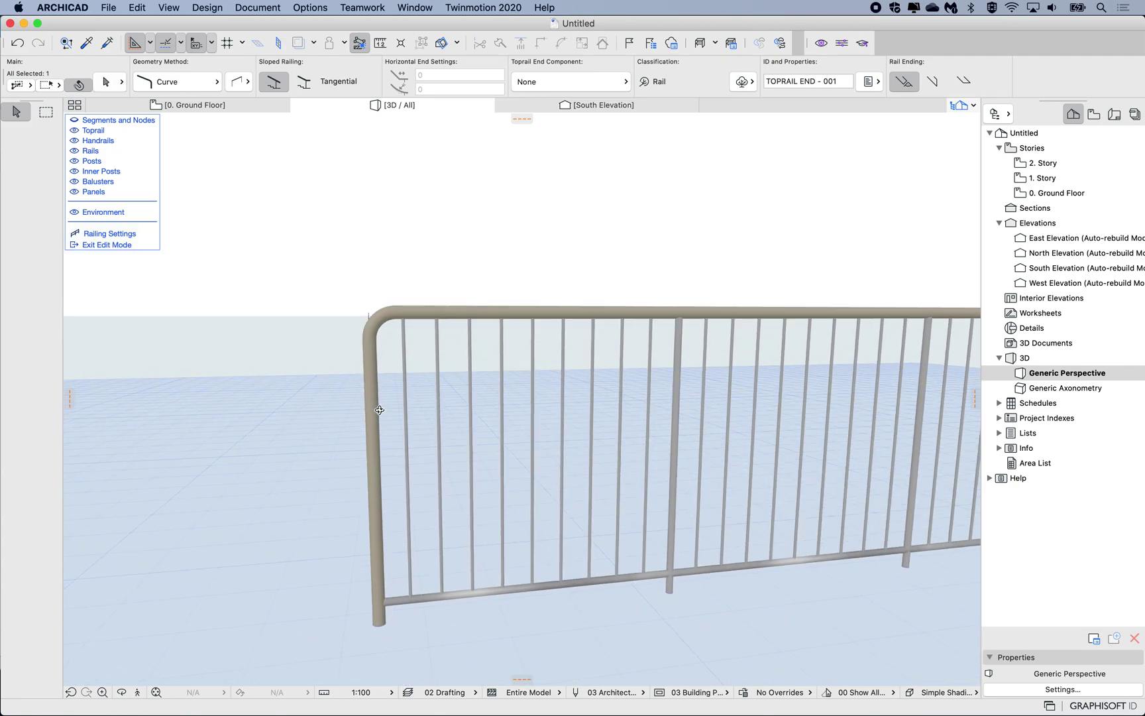
scroll(371, 397, "up", 2)
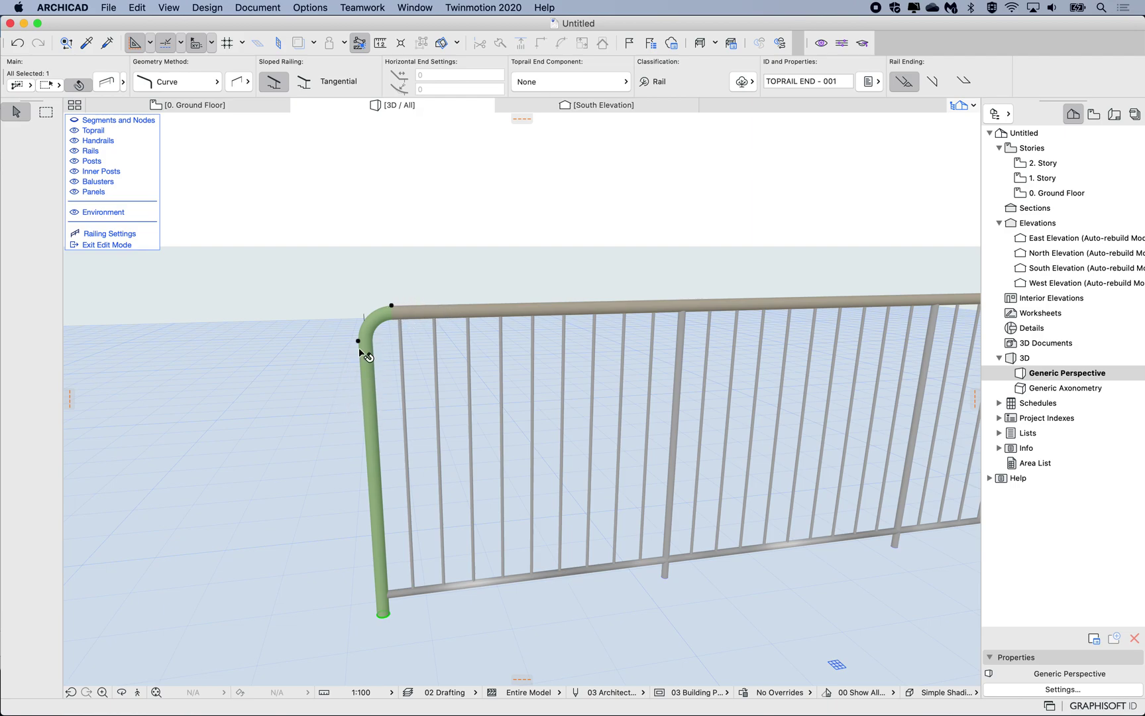
Set the top rail end's curve radius to 300 and horizontal extension to -280, then deselect
key("super+t")
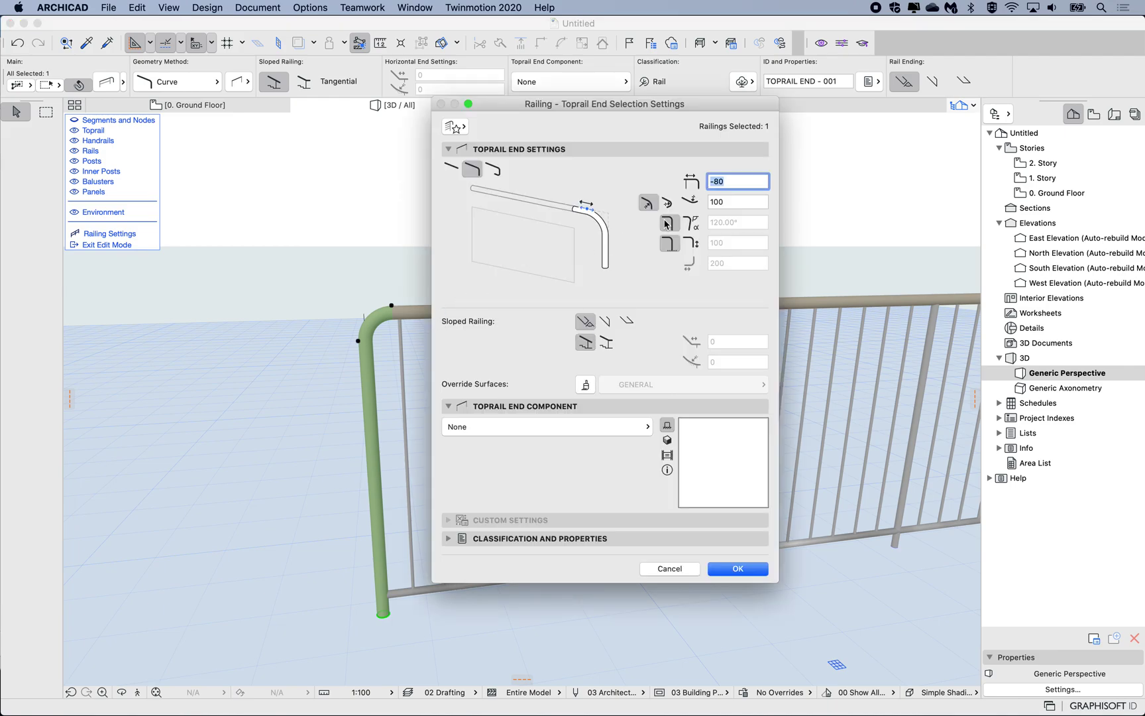
double_click(728, 203)
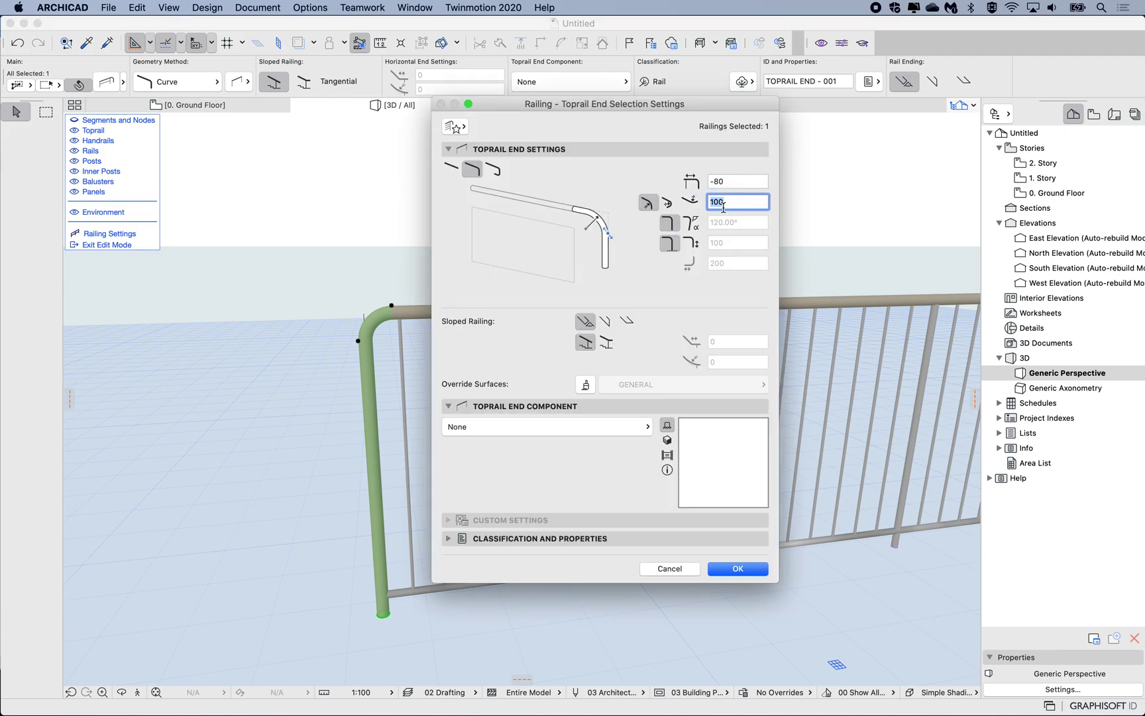
type("300")
left_click(713, 181)
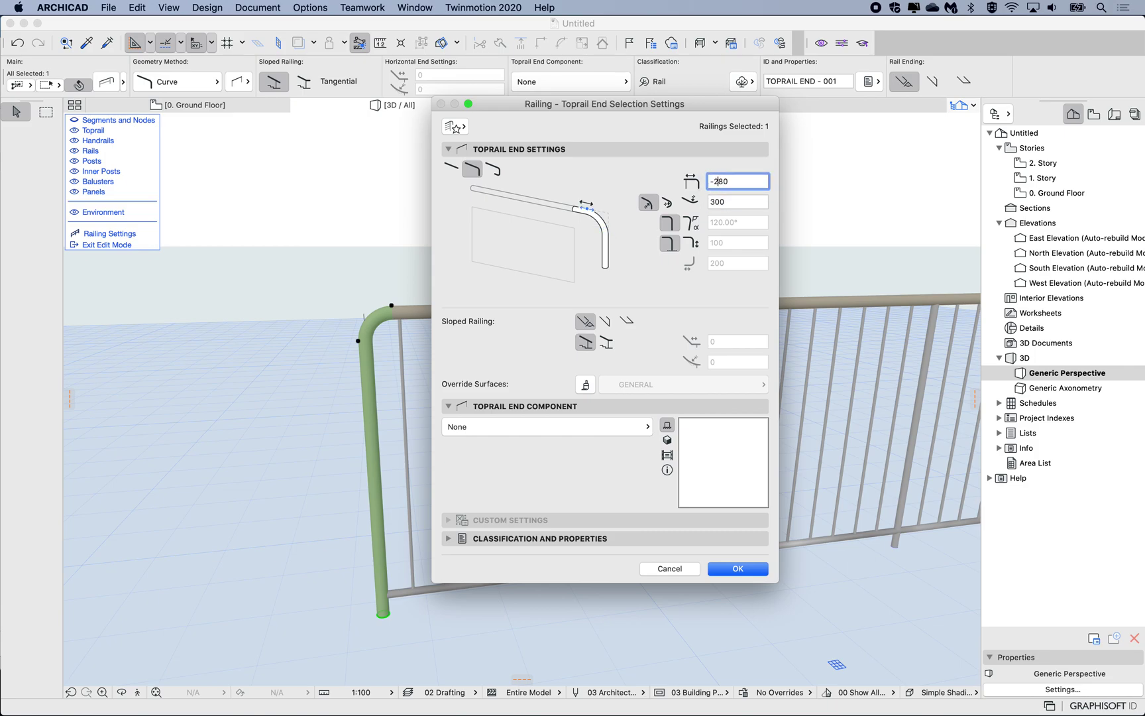
left_click(732, 201)
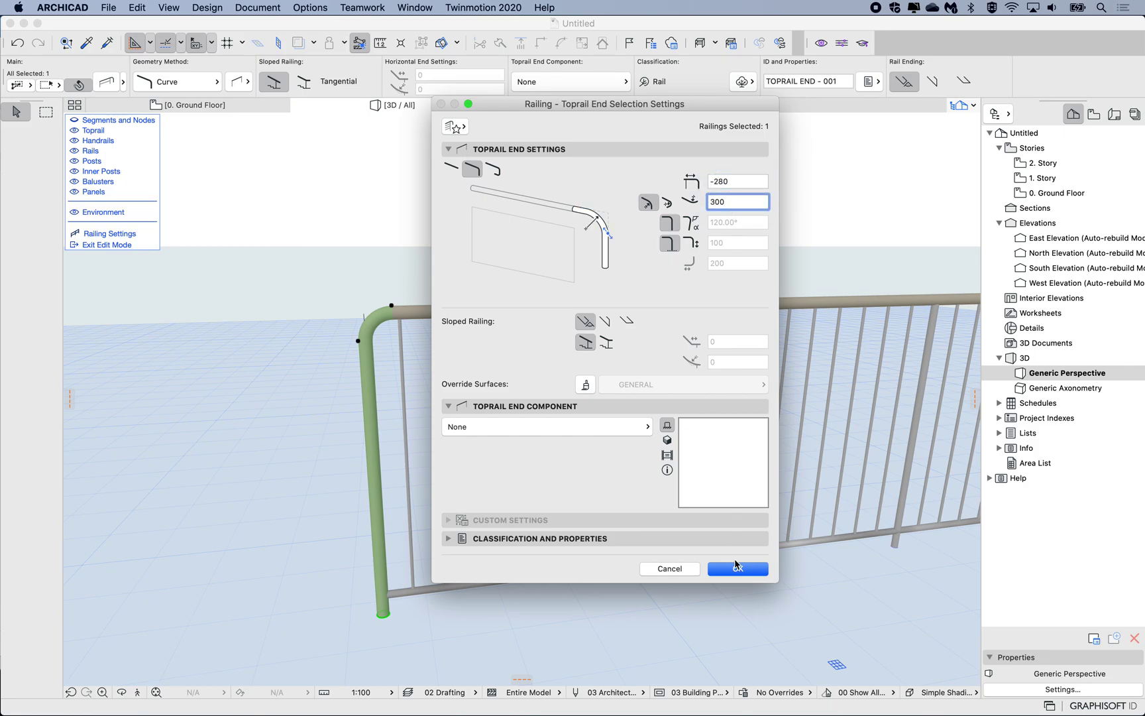
left_click(737, 568)
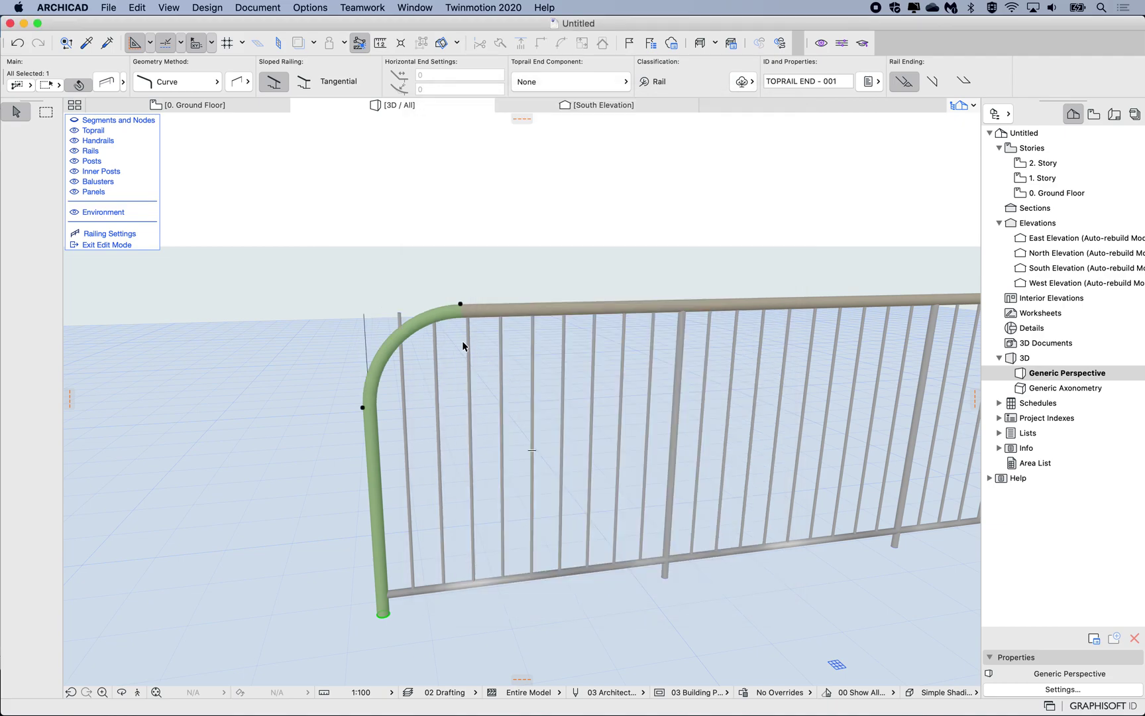
left_click(392, 373)
Orbit to the curved rail corner, select the baluster set and bring up its context menu
middle_click_drag(392, 373, 524, 373, "shift")
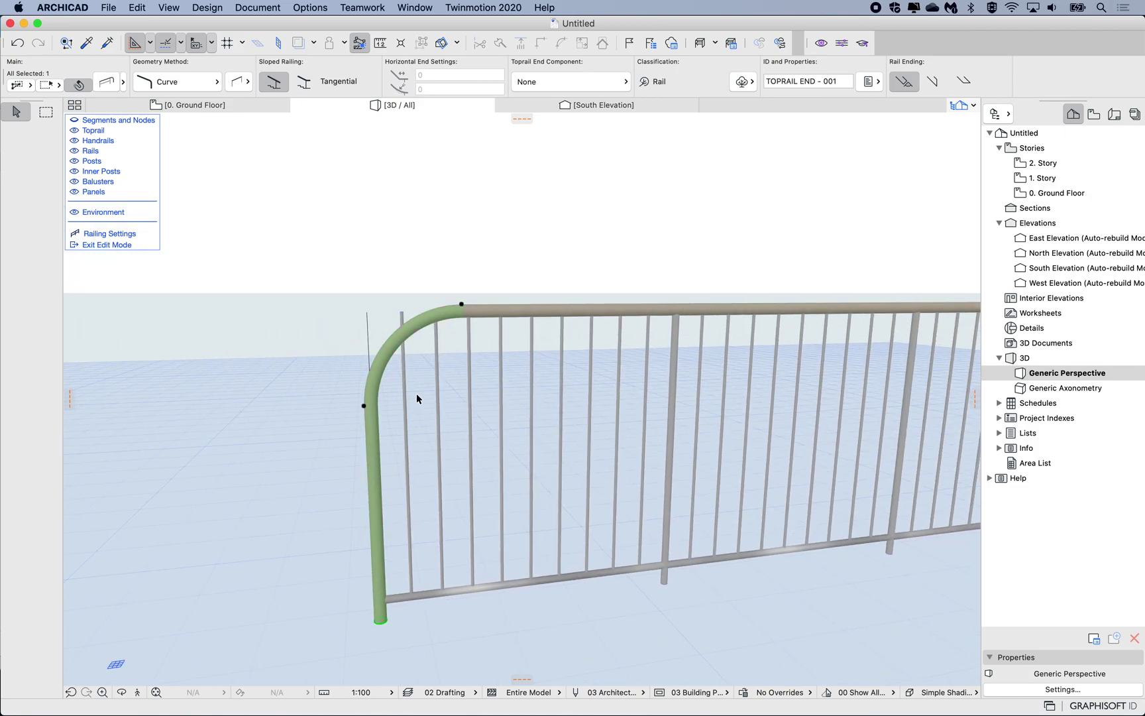
scroll(407, 339, "up", 5)
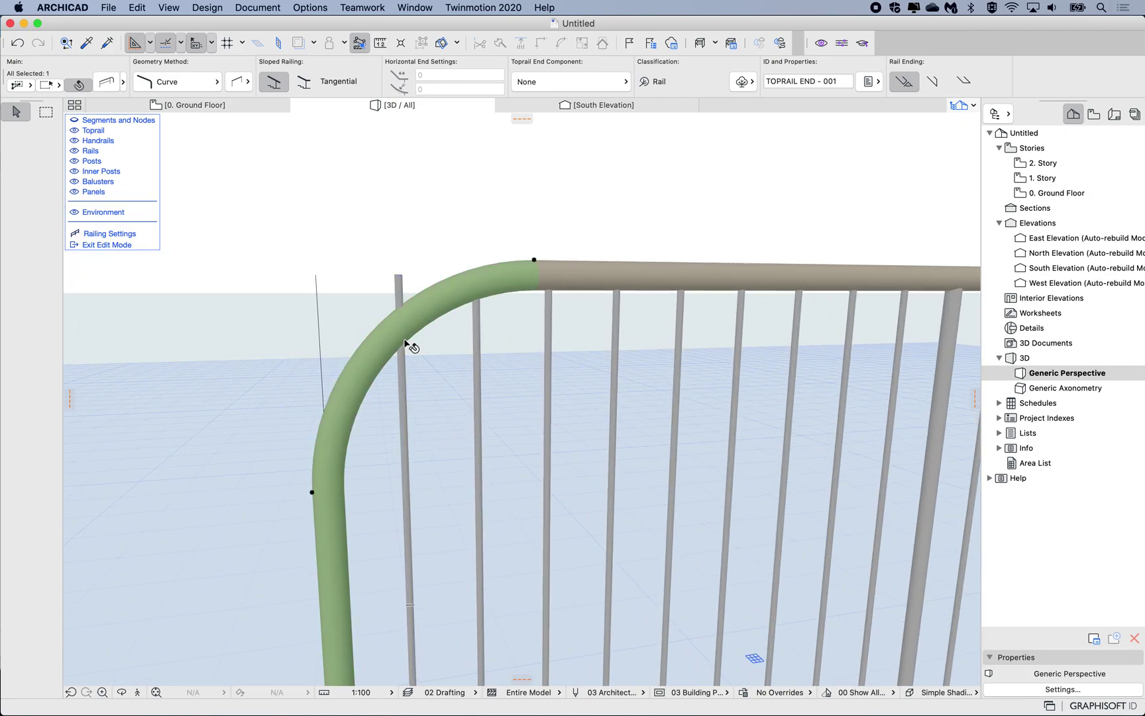
left_click(399, 283)
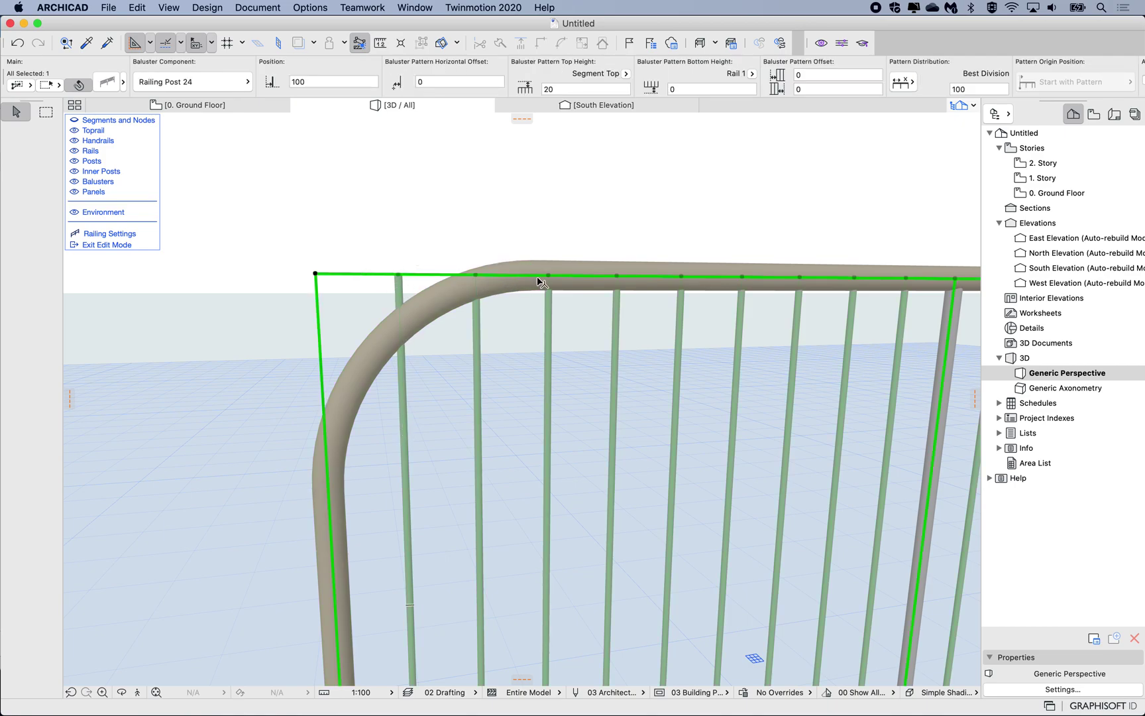
left_click(413, 238)
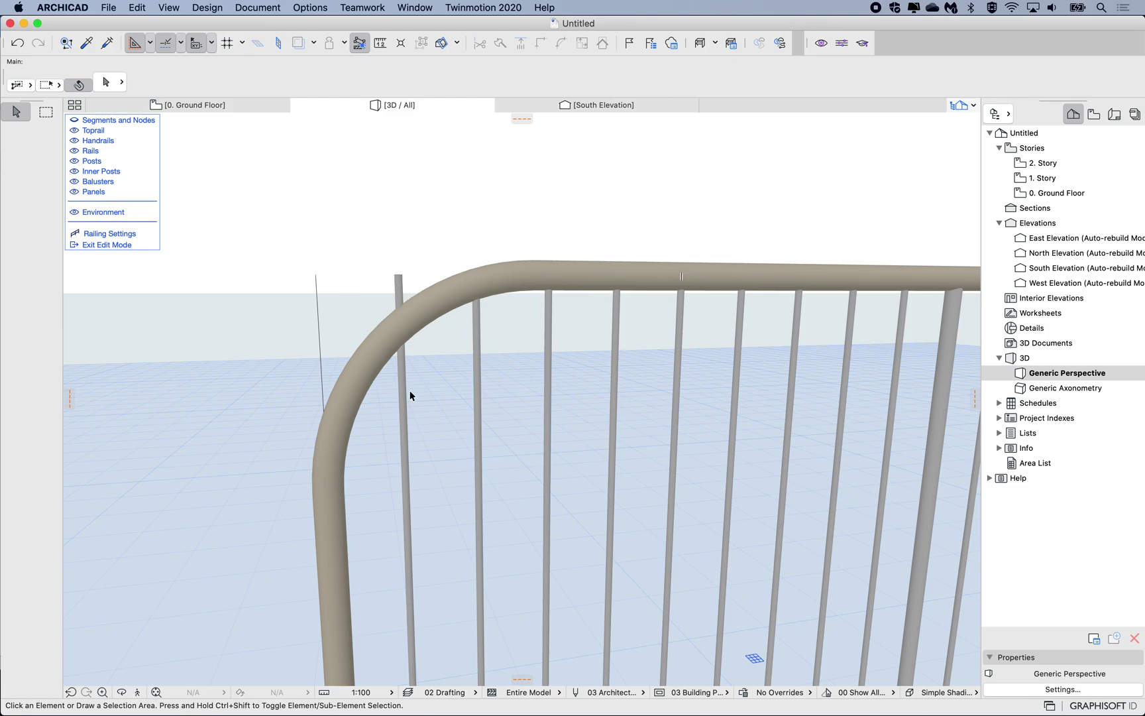
scroll(408, 393, "down", 3)
scroll(409, 393, "up", 3)
left_click(402, 410)
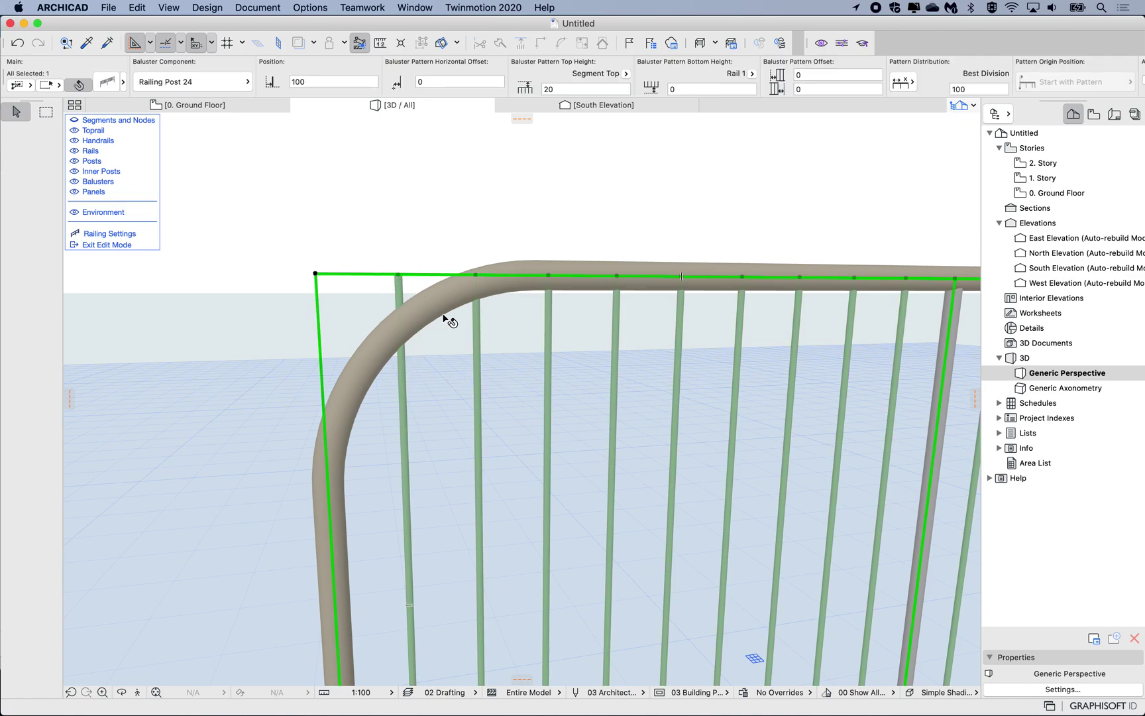
left_click(439, 205)
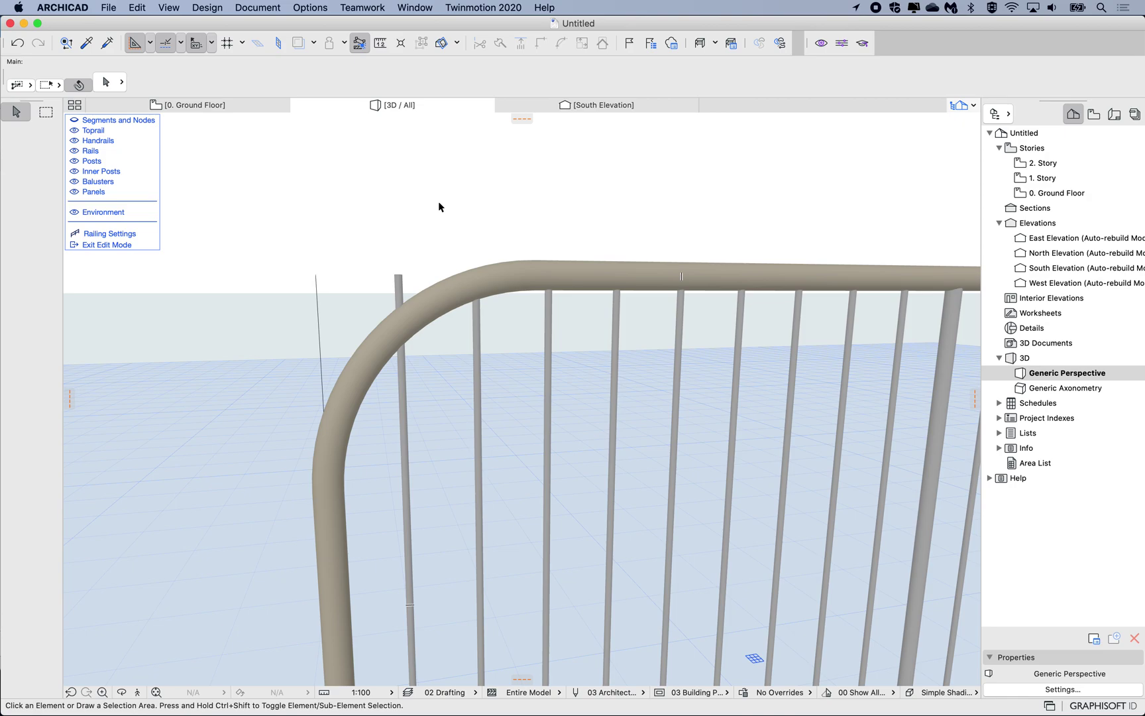
left_click(401, 285)
right_click(401, 285)
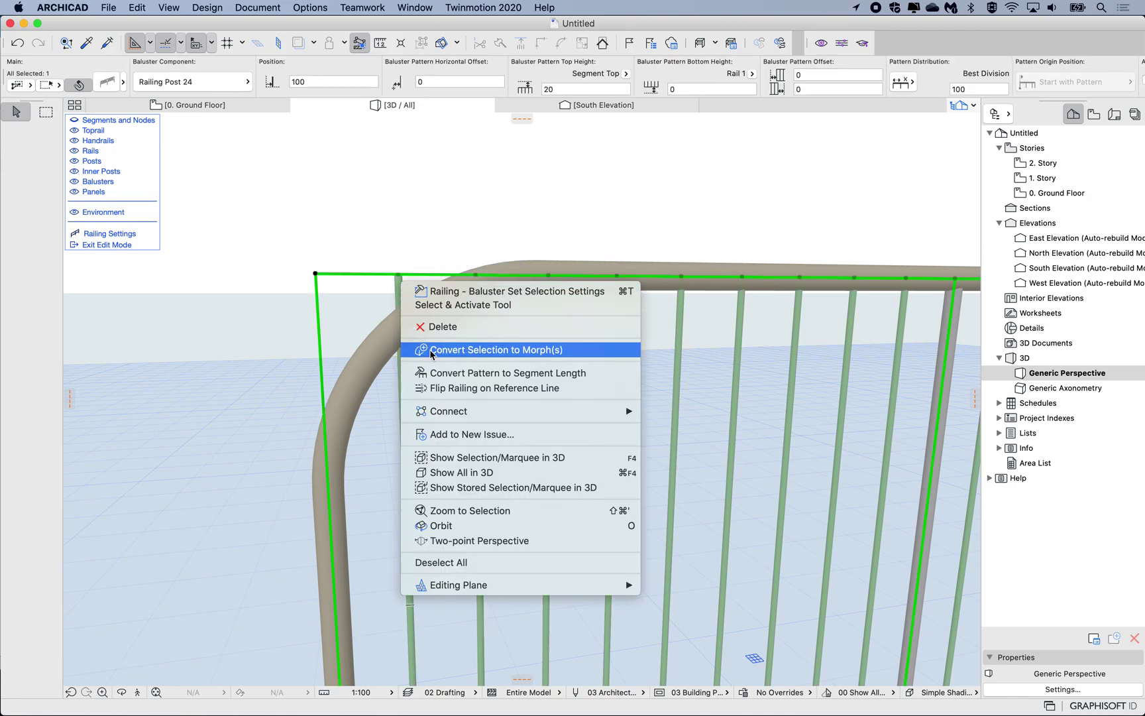
Open Connect > Solid Element Operations and add the 45 balusters as targets
mouse_move(456, 420)
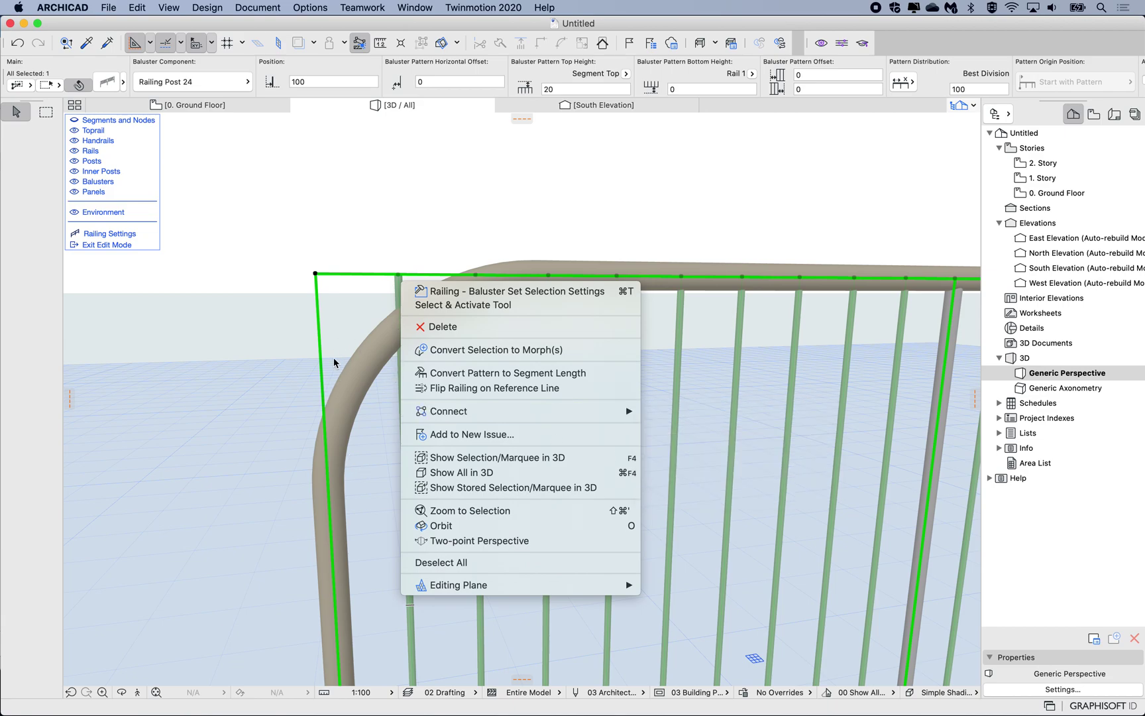
mouse_move(574, 411)
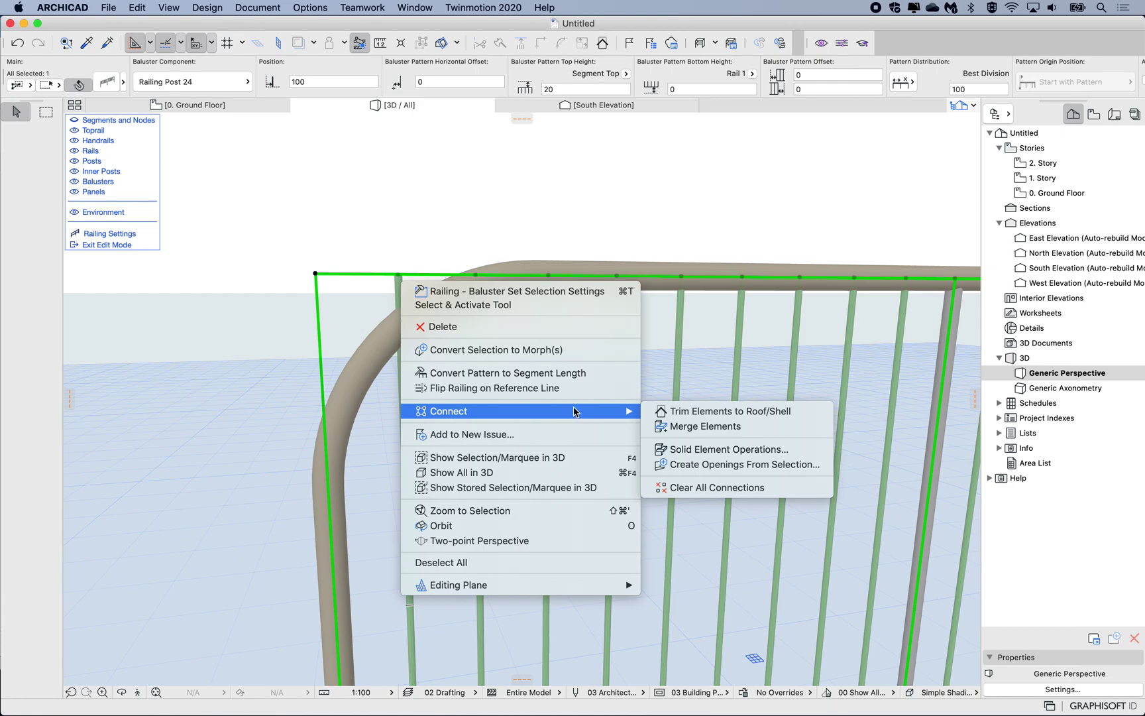
left_click(695, 450)
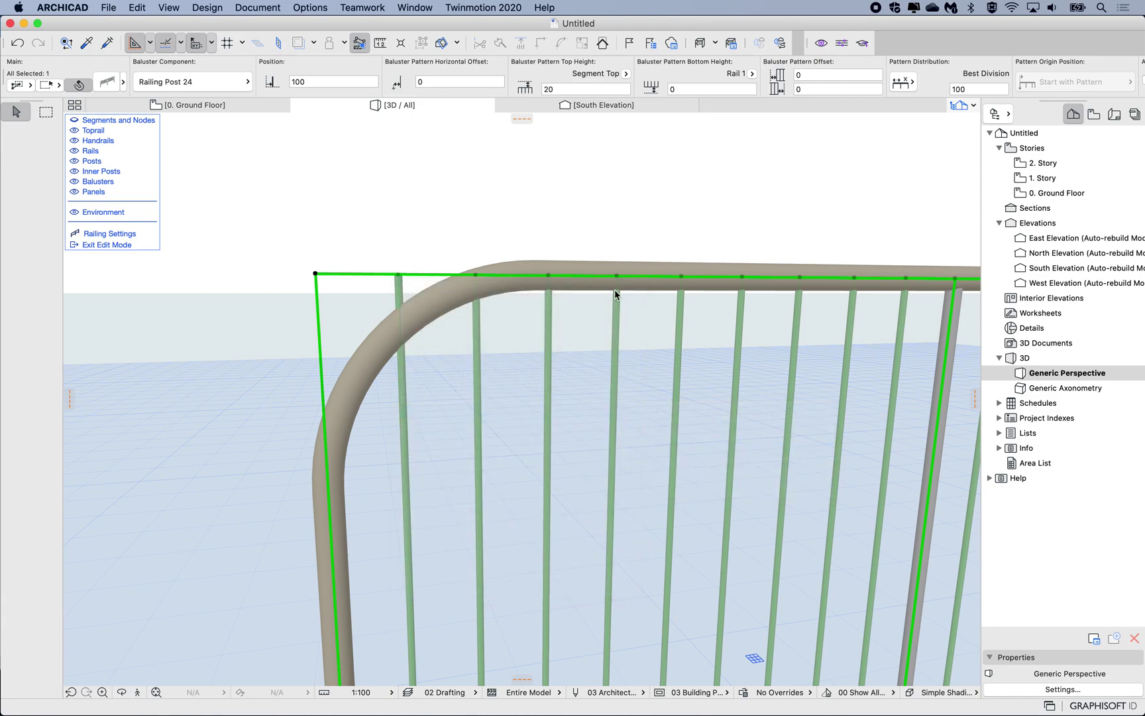
left_click(642, 170)
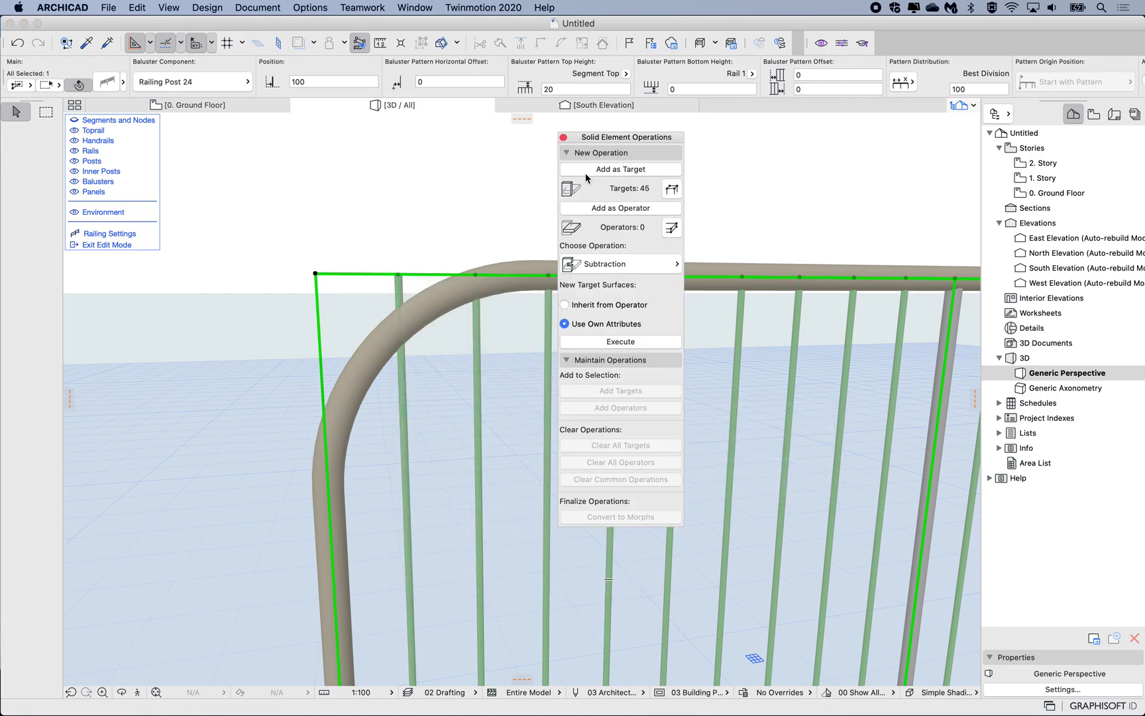
Add the curved top-rail end as operator and execute Subtraction with upward extrusion
left_click(445, 299)
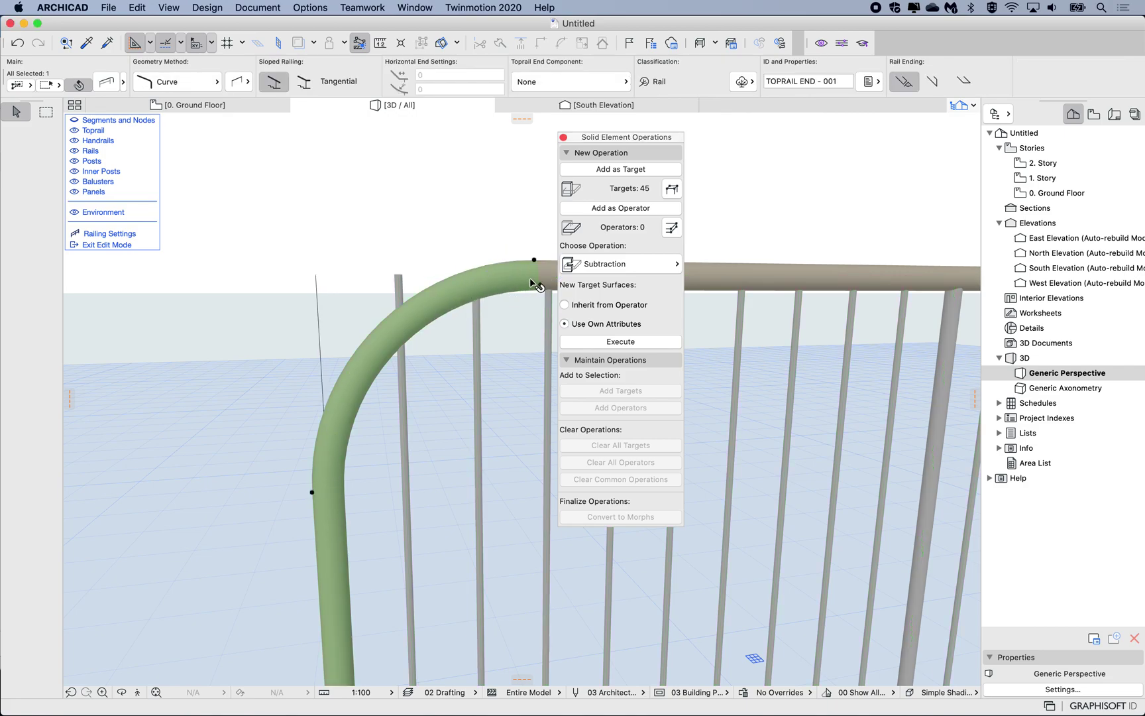
left_click(621, 209)
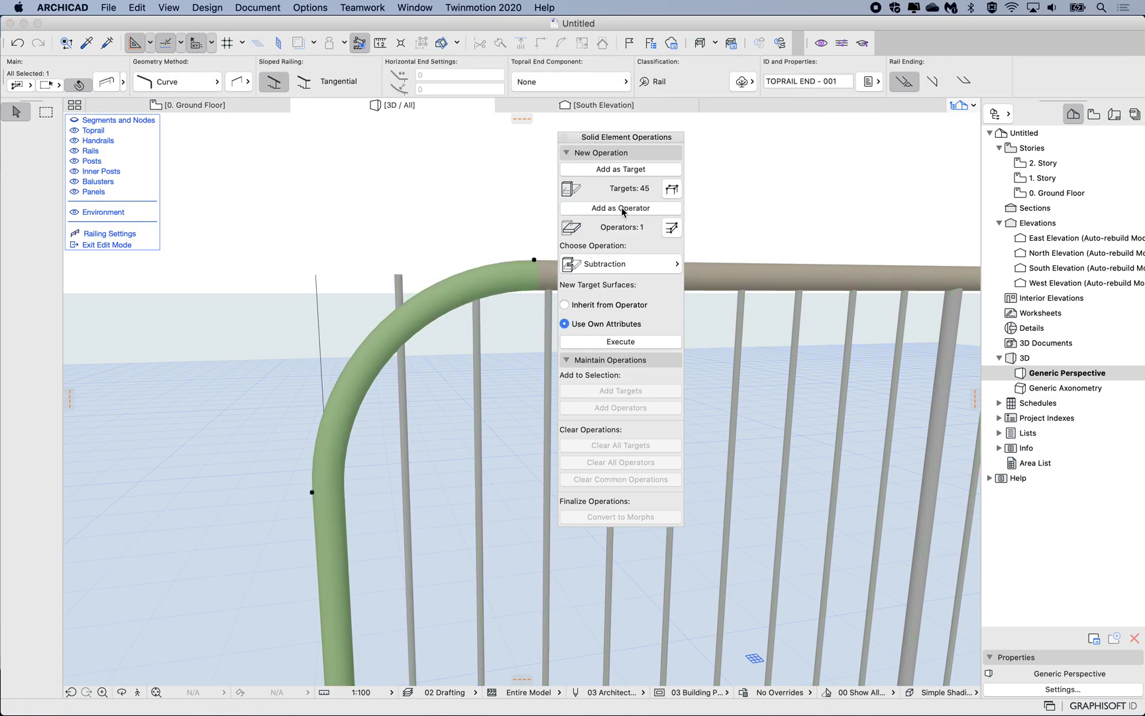
left_click(615, 265)
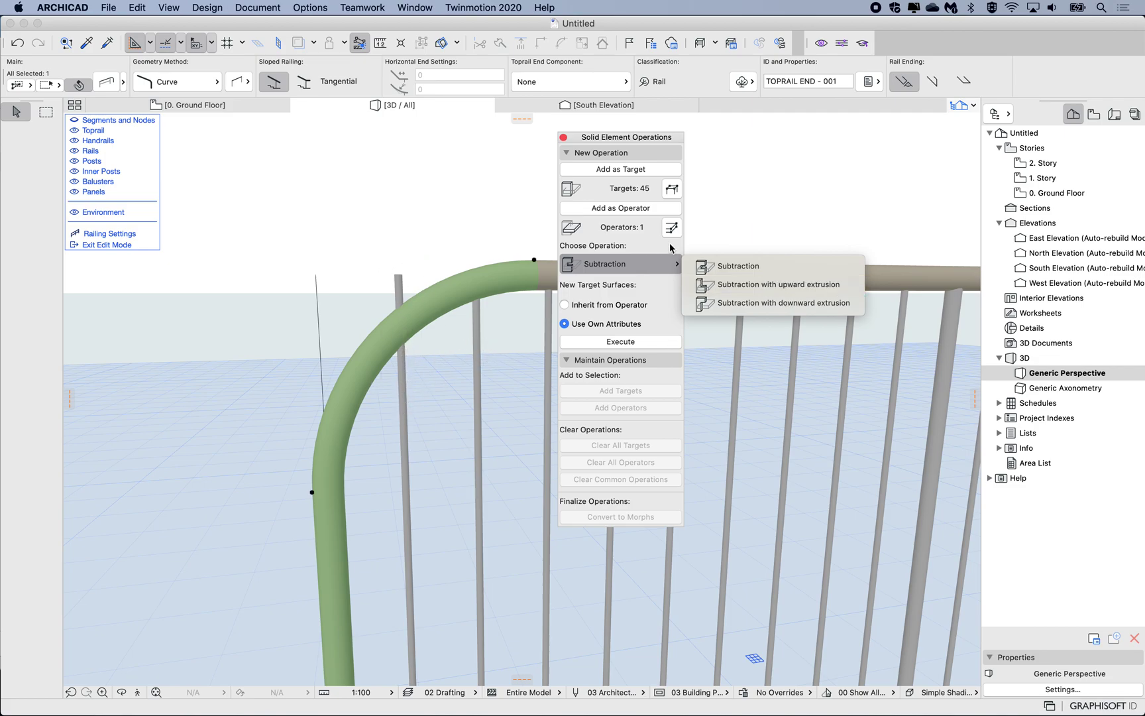
left_click(742, 285)
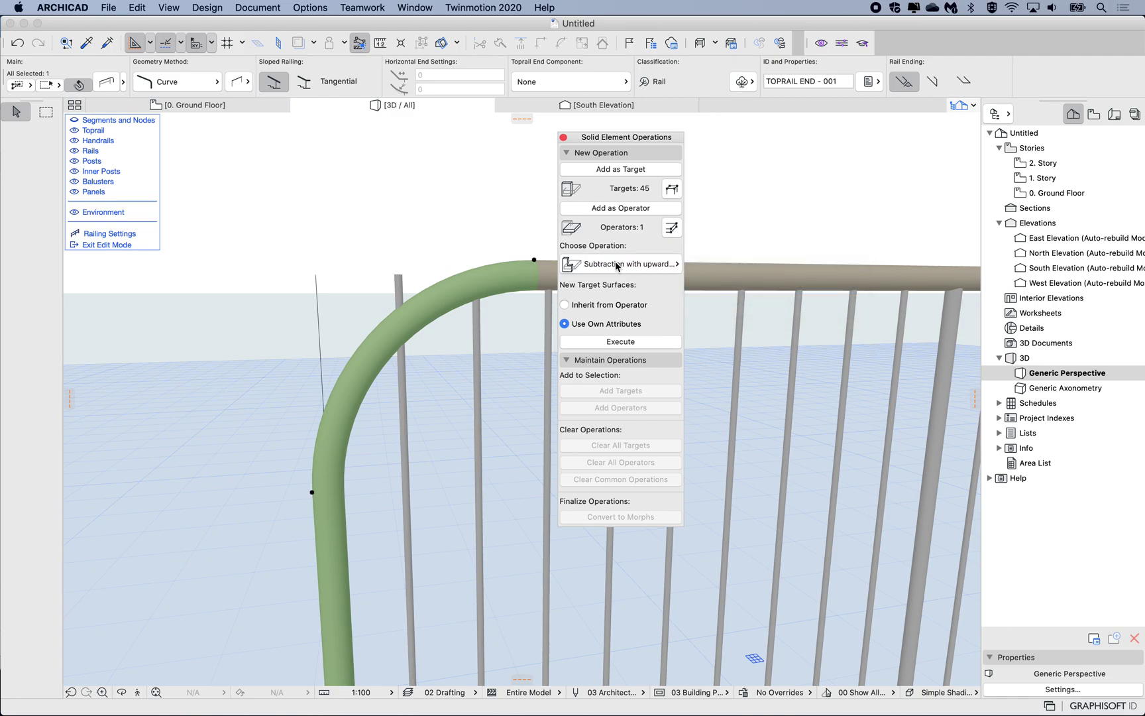
left_click(617, 342)
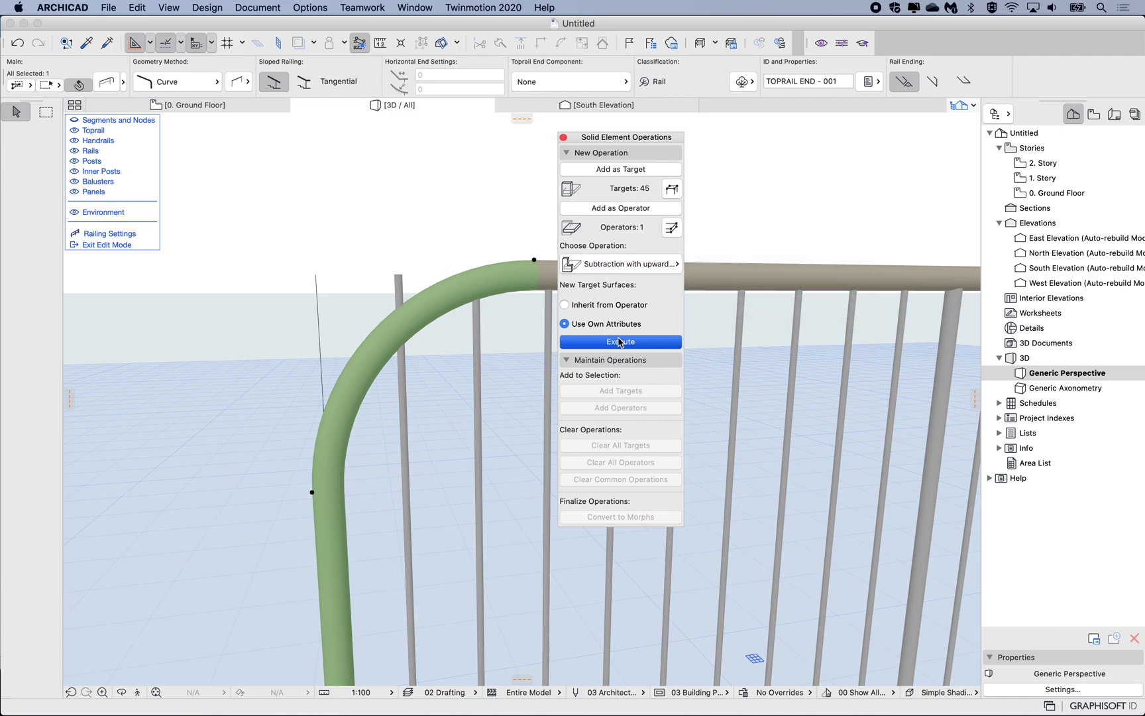
left_click(431, 271)
left_click(384, 311)
Orbit to inspect the trimmed balusters, then close the Solid Element Operations palette
scroll(388, 328, "up", 5)
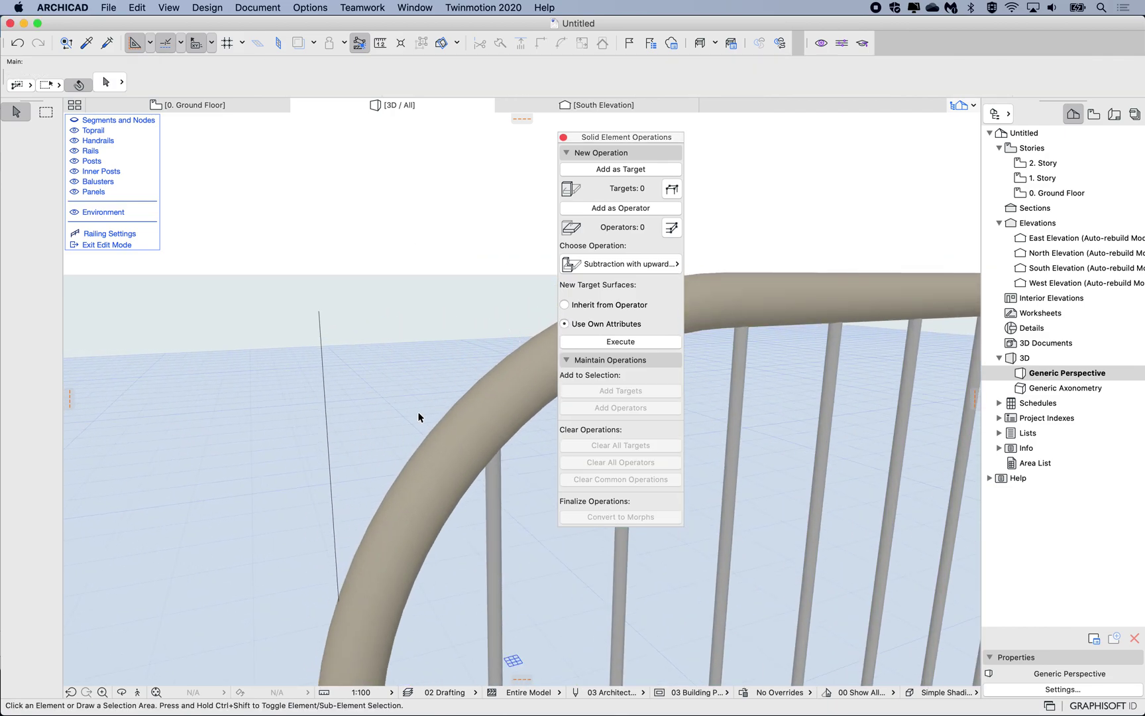
scroll(428, 404, "down", 5)
scroll(428, 404, "up", 5)
middle_click_drag(427, 404, 471, 407, "shift")
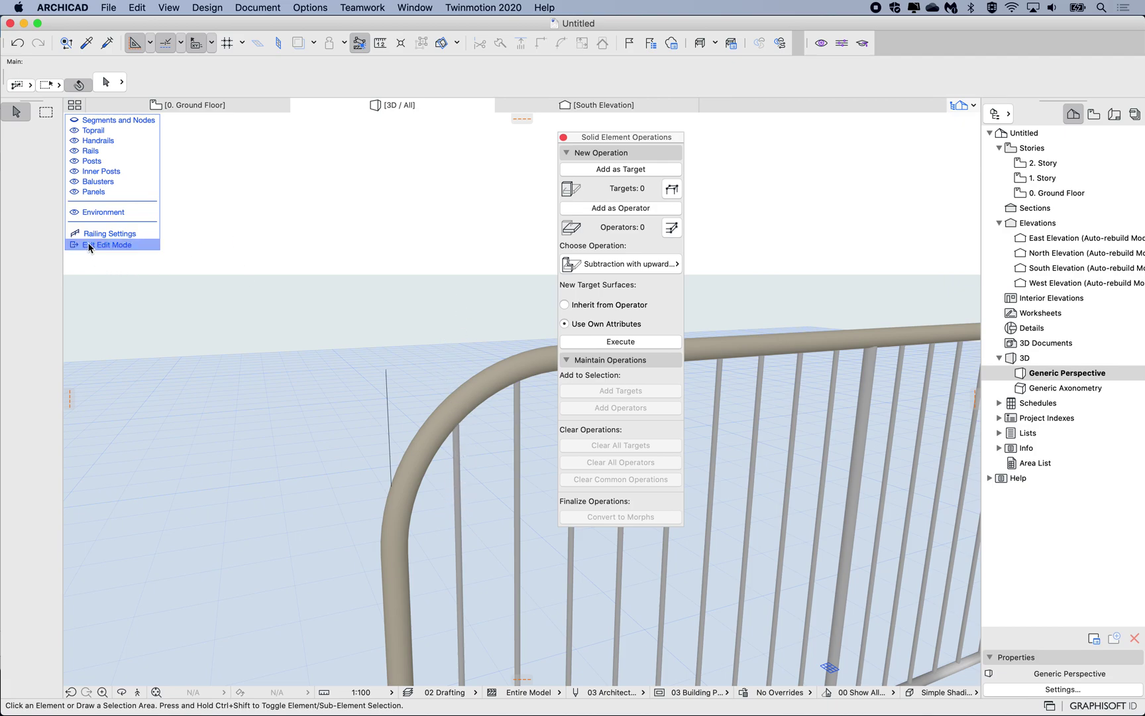
left_click(564, 137)
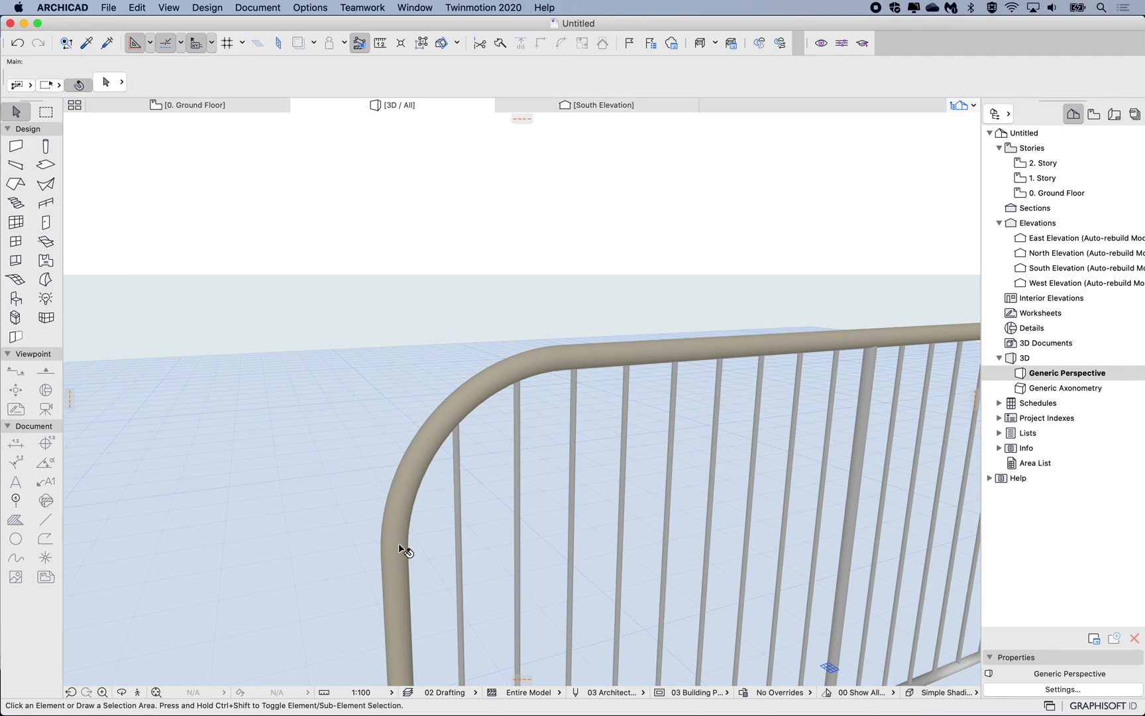
scroll(383, 391, "down", 5)
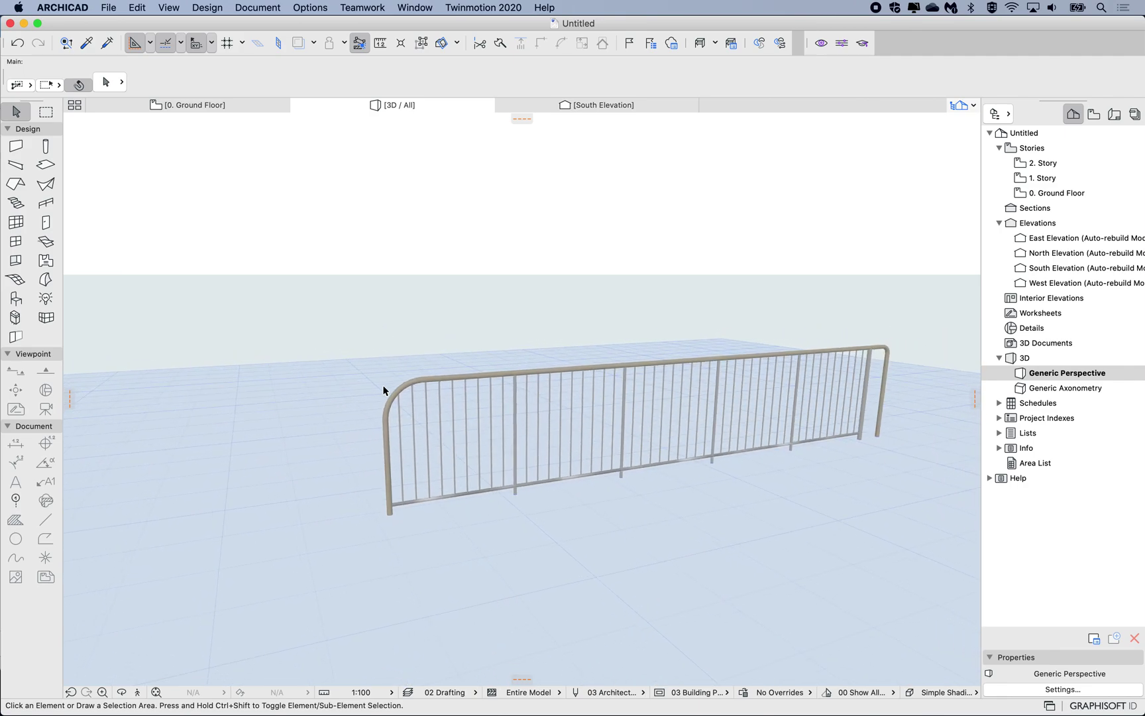
scroll(383, 390, "up", 5)
scroll(383, 387, "down", 2)
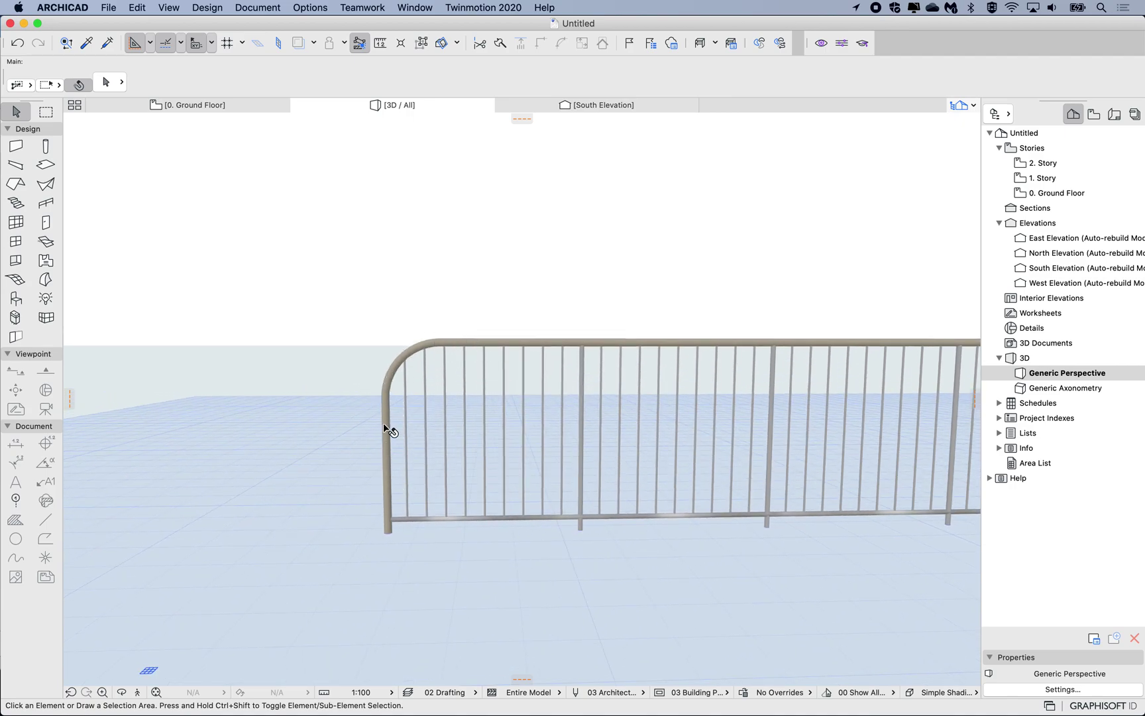
left_click(425, 387)
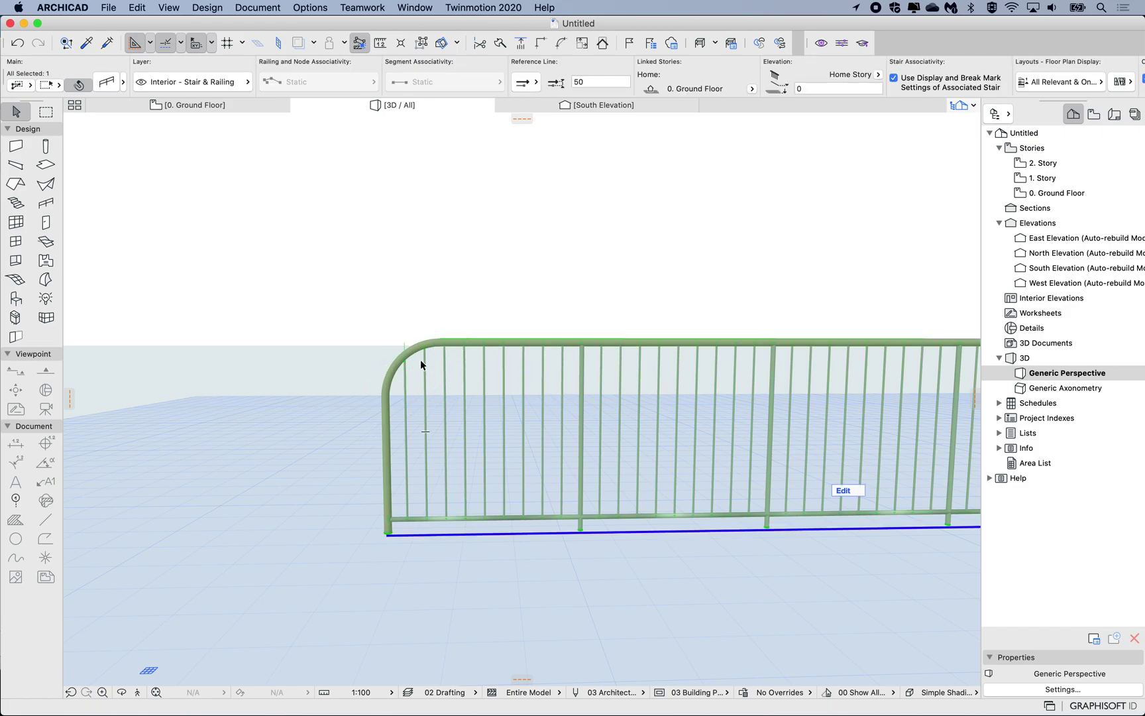
scroll(420, 360, "up", 5)
scroll(420, 360, "down", 5)
scroll(420, 360, "up", 2)
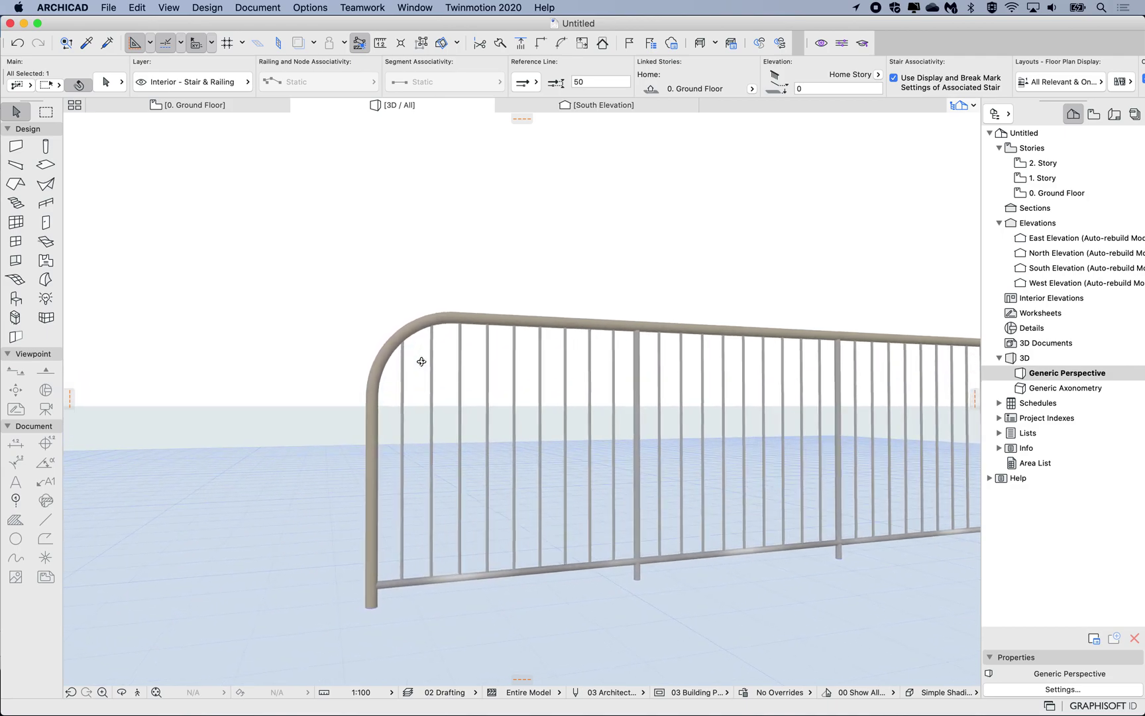
scroll(422, 361, "down", 10, "shift")
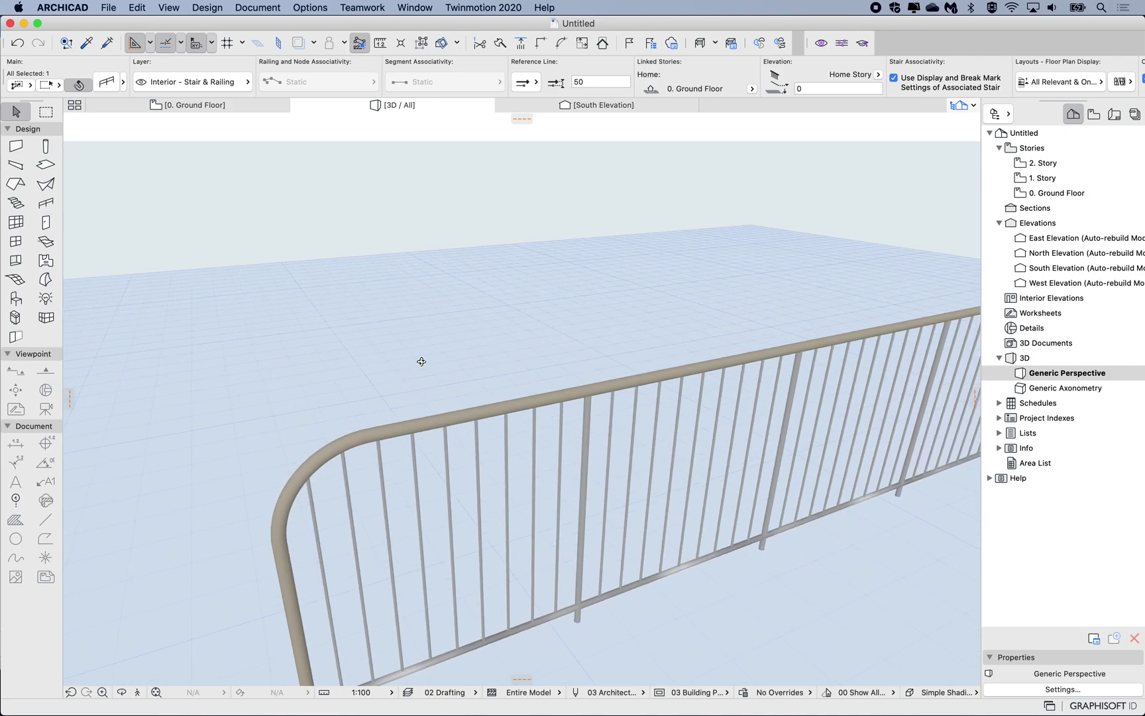
scroll(421, 361, "up", 5, "shift")
scroll(416, 371, "down", 3)
scroll(414, 378, "up", 4)
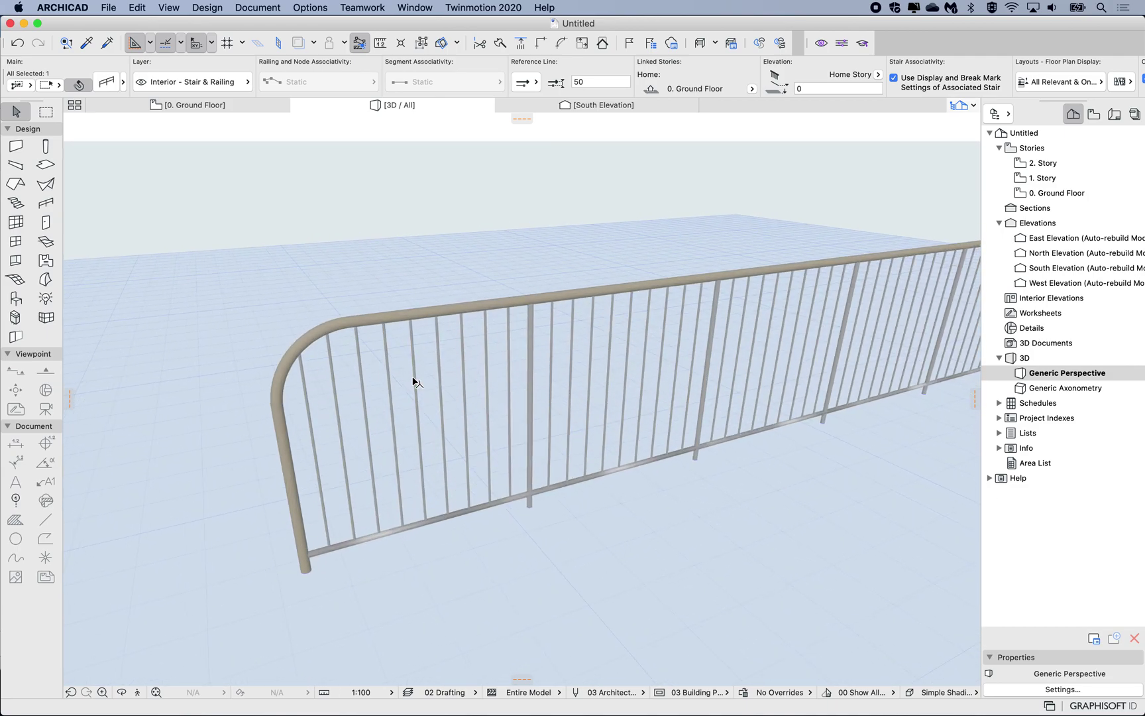
scroll(409, 398, "down", 3)
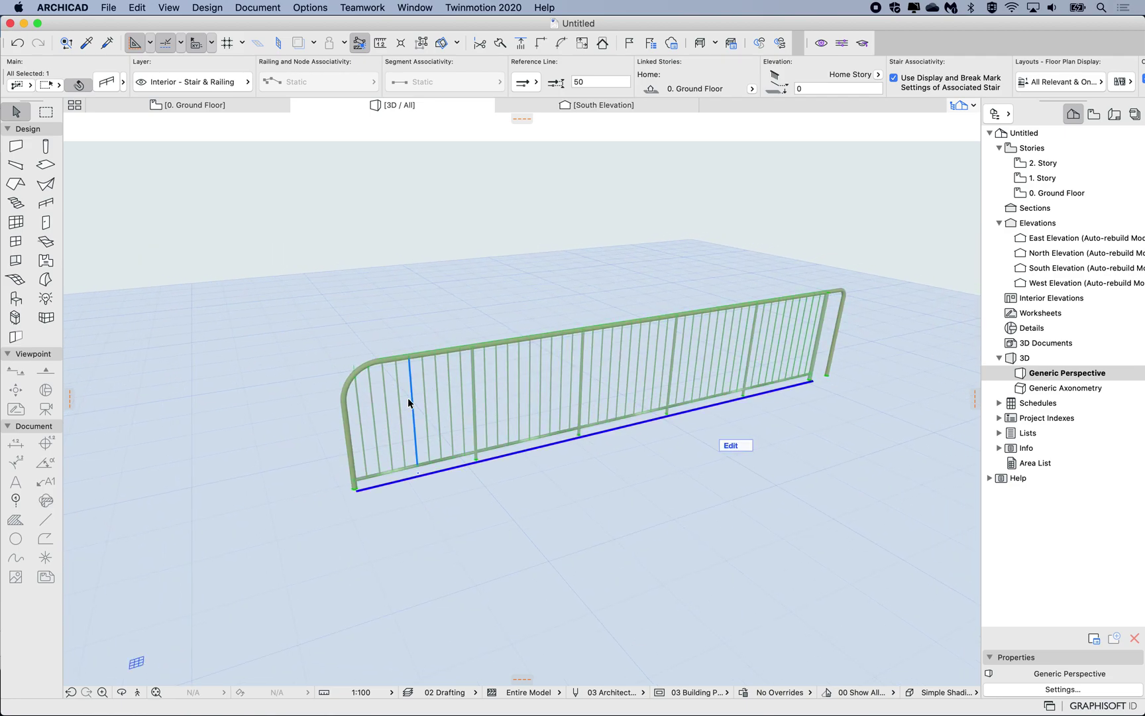
scroll(408, 397, "up", 3)
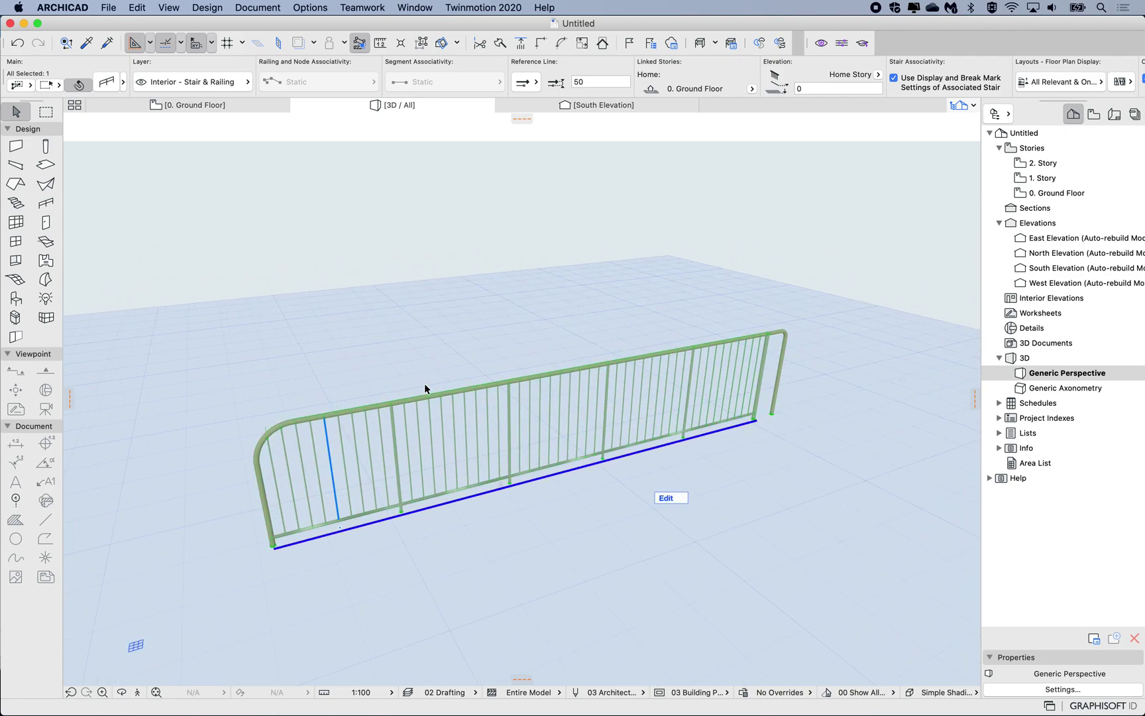
scroll(302, 440, "up", 1)
scroll(304, 450, "up", 4)
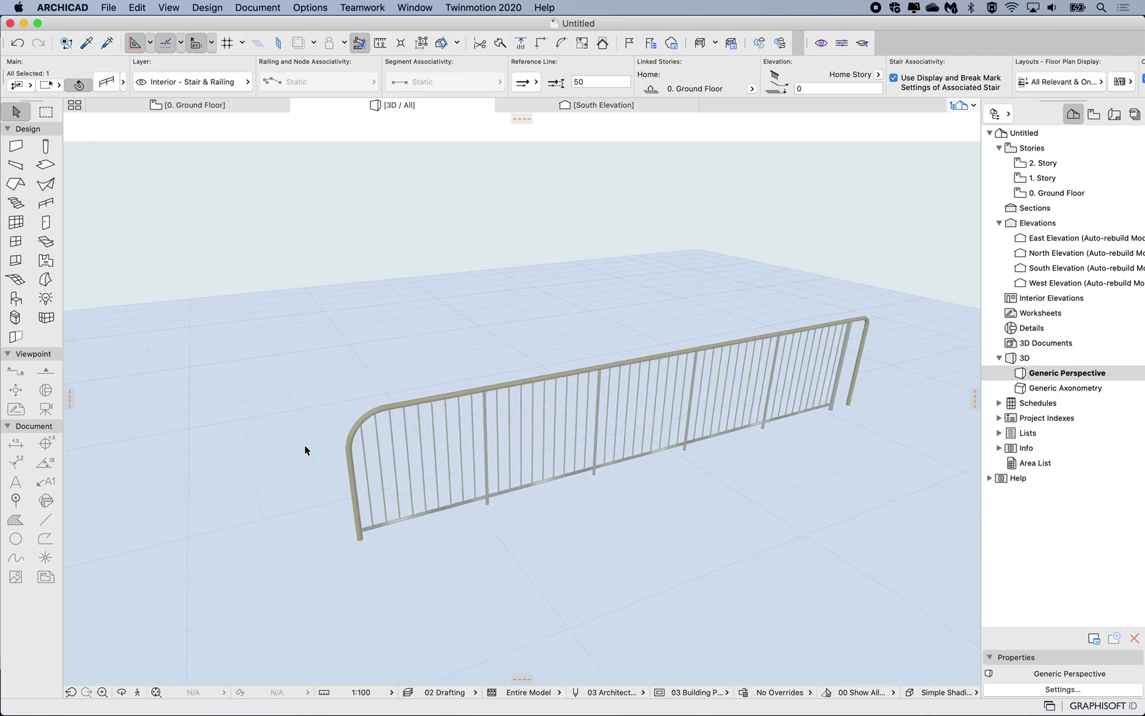
scroll(304, 448, "down", 1)
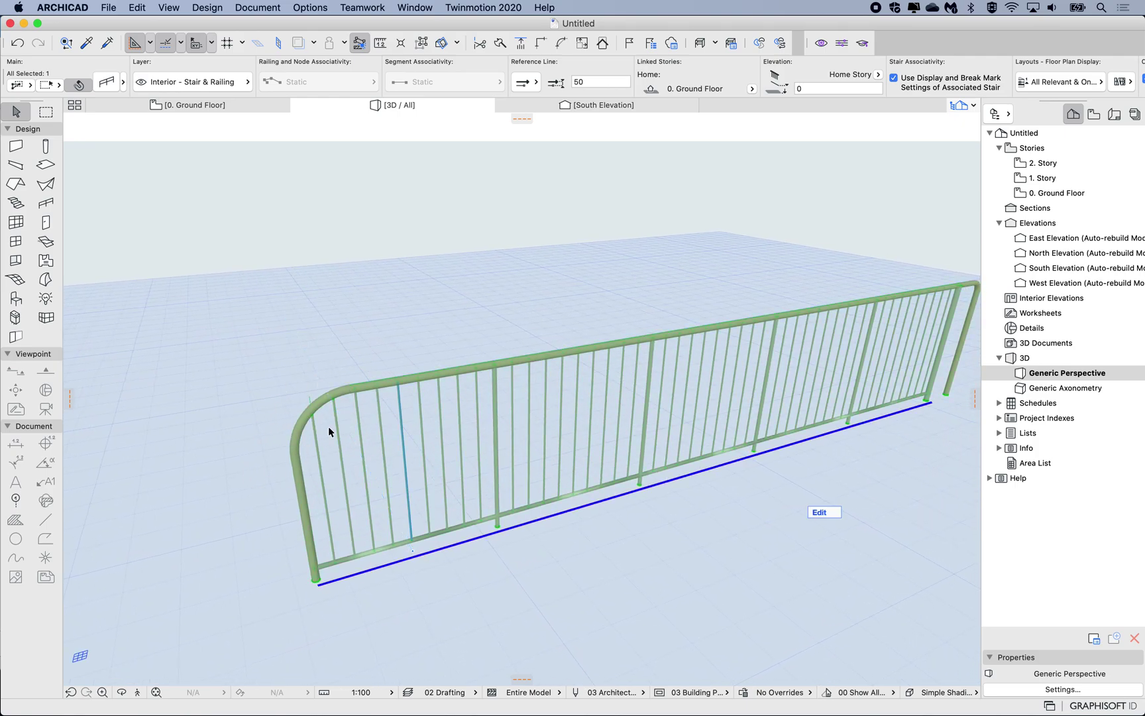
left_click(415, 307)
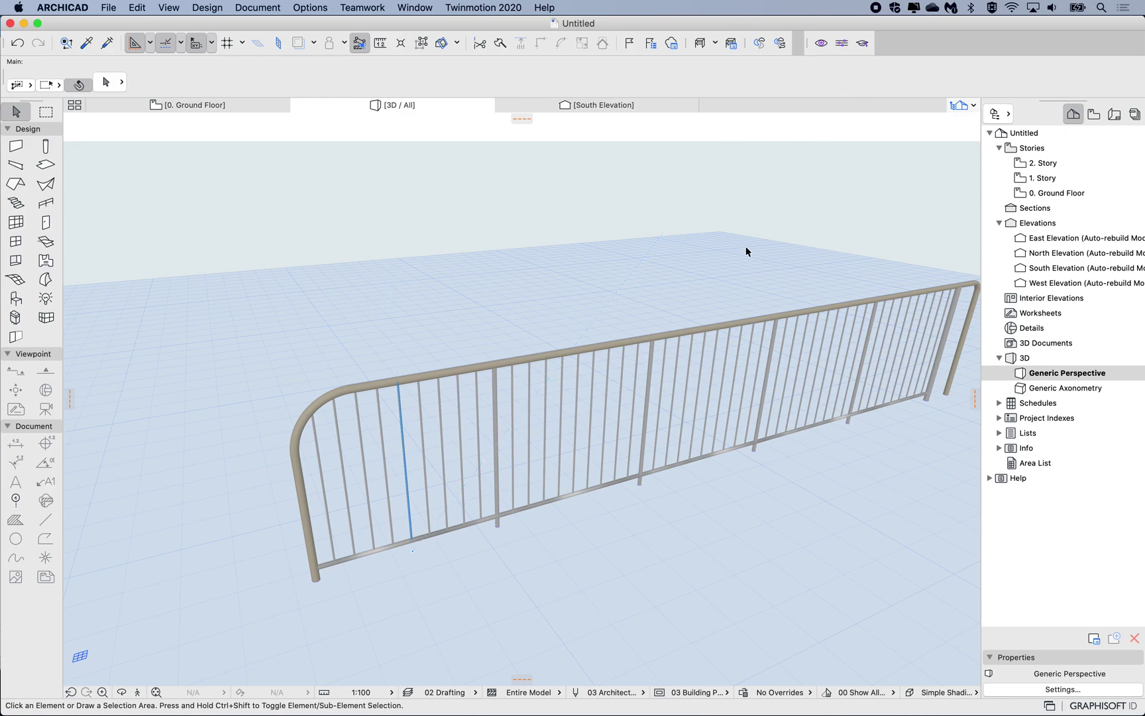